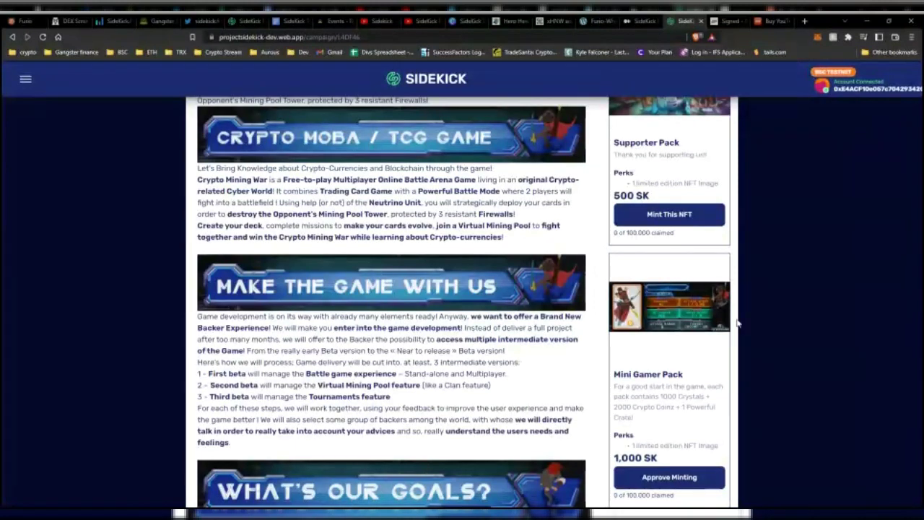
Step: Open the BscScan record of the completed Supporter Pack mint and review its status, token transfers and fee
scroll(737, 323, "up", 1)
scroll(736, 323, "down", 1)
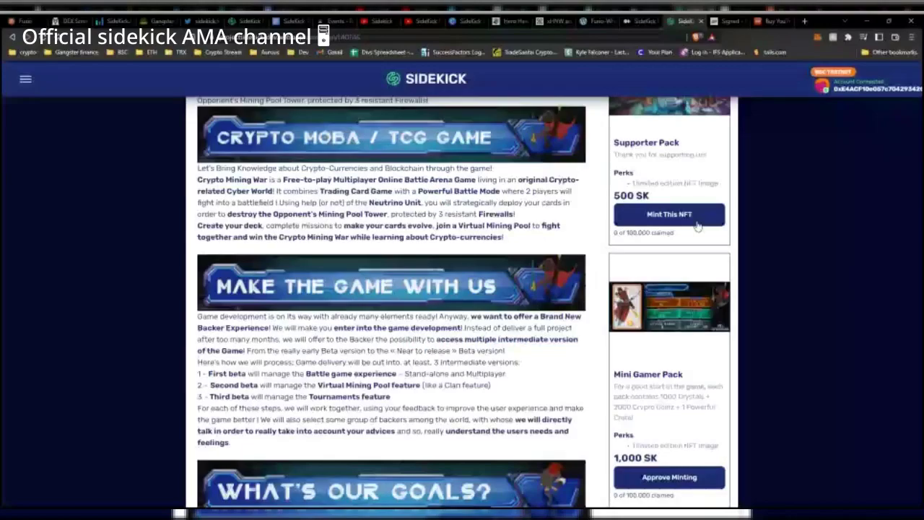
scroll(697, 227, "up", 1)
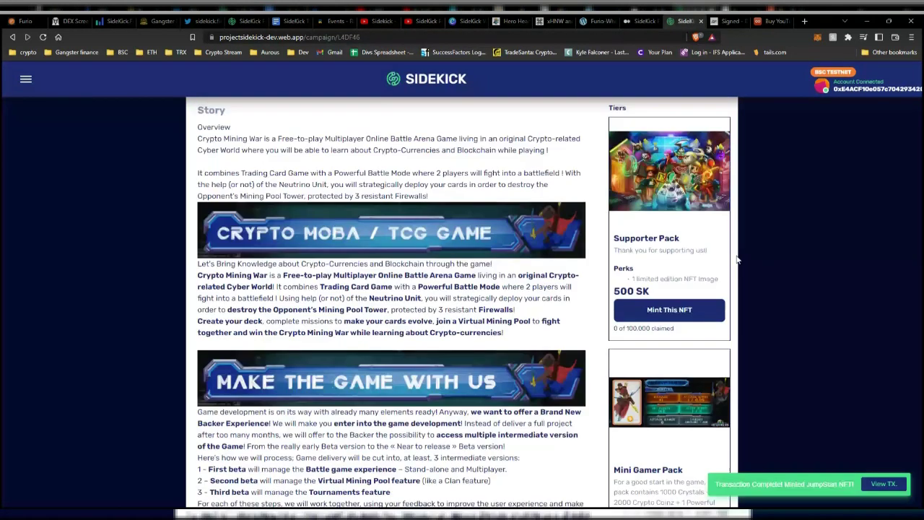
left_click(883, 484)
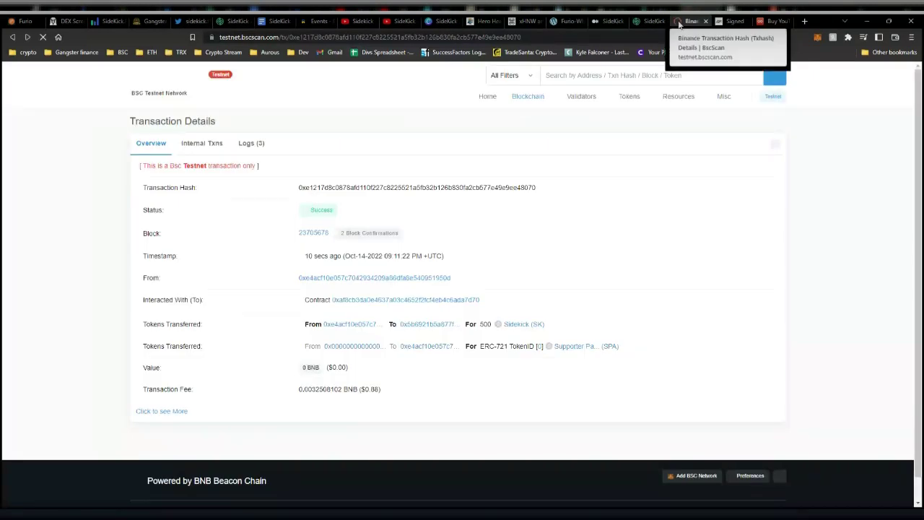
scroll(486, 274, "down", 1)
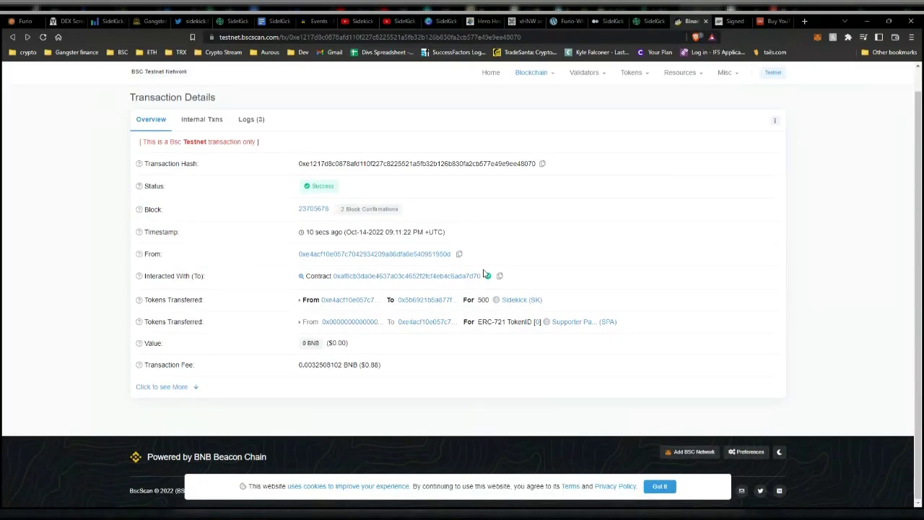
scroll(381, 323, "up", 1)
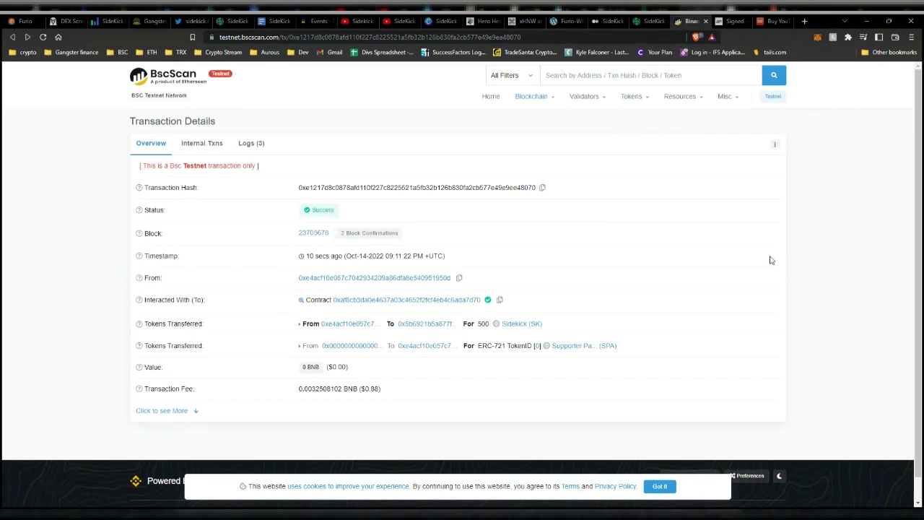
mouse_move(655, 98)
scroll(658, 265, "down", 1)
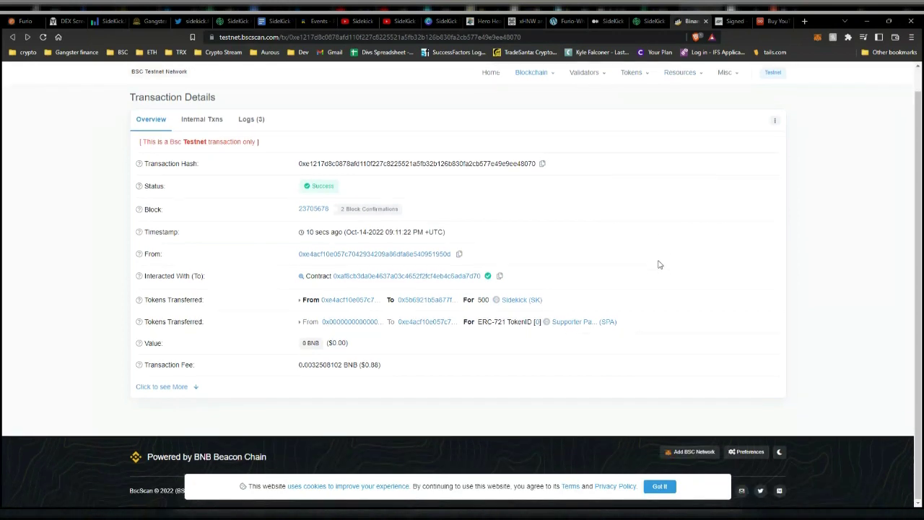
scroll(658, 265, "up", 1)
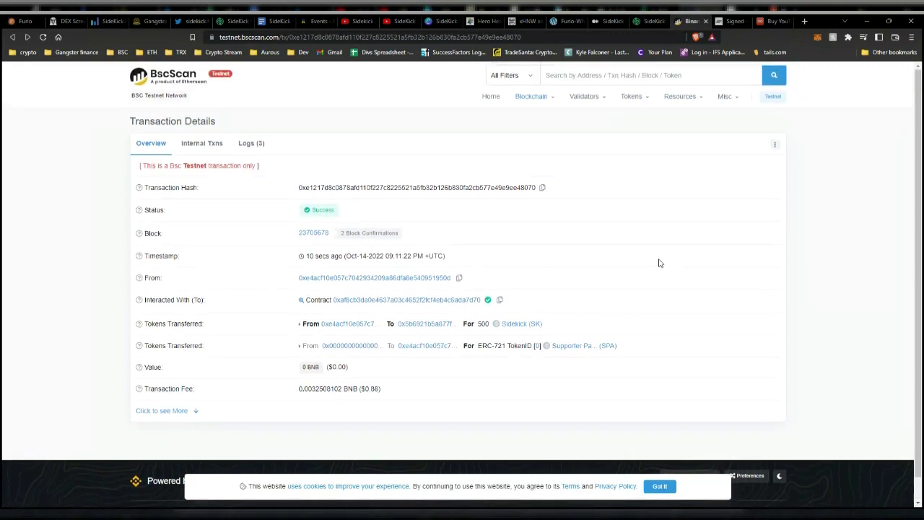
Step: Return to the Crypto Mining War campaign page, open it for editing and go to the Basics section
left_click(649, 23)
left_click(691, 21)
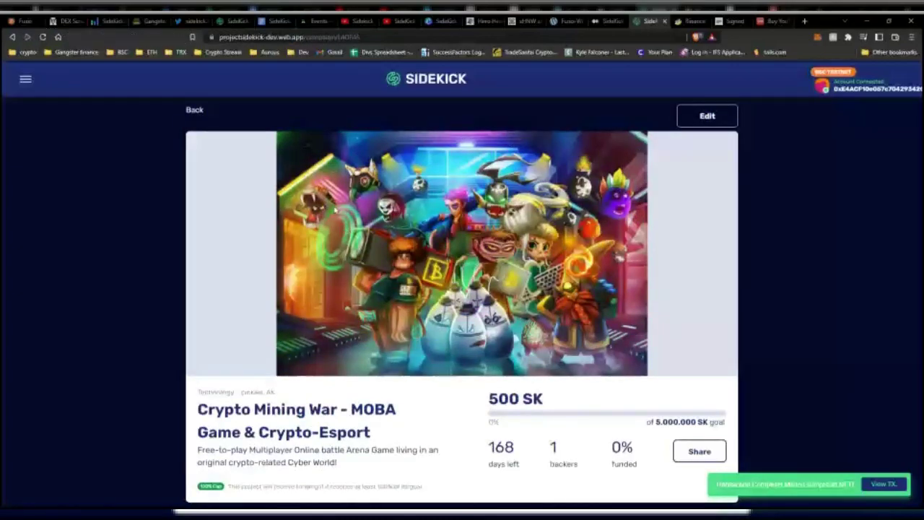
left_click(707, 119)
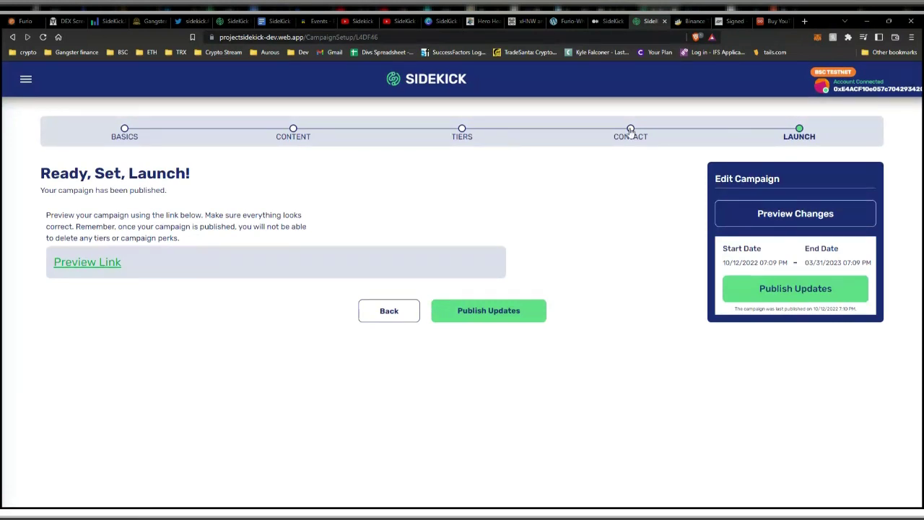
left_click(124, 128)
Step: Review the campaign's Basics fields, including name, tagline, preview image, category options, regional setting, currency, goal and funding cap
scroll(415, 318, "down", 1)
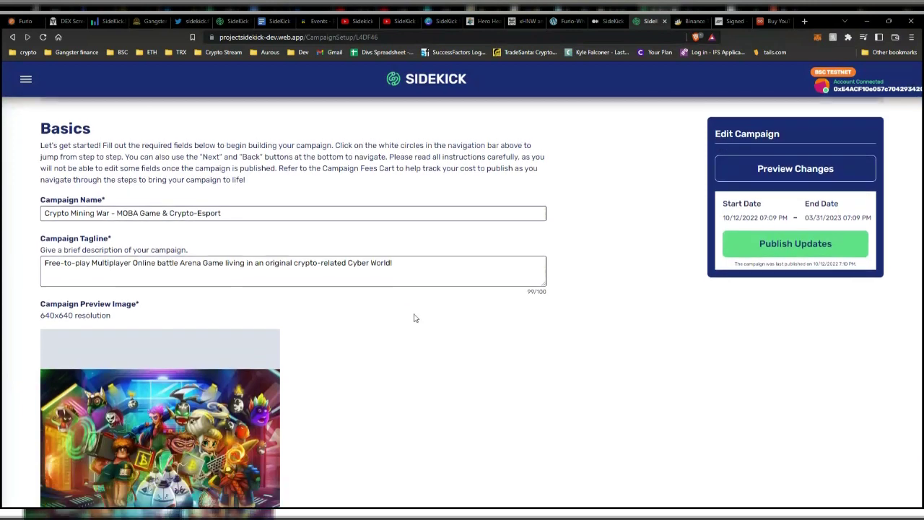
scroll(415, 318, "down", 3)
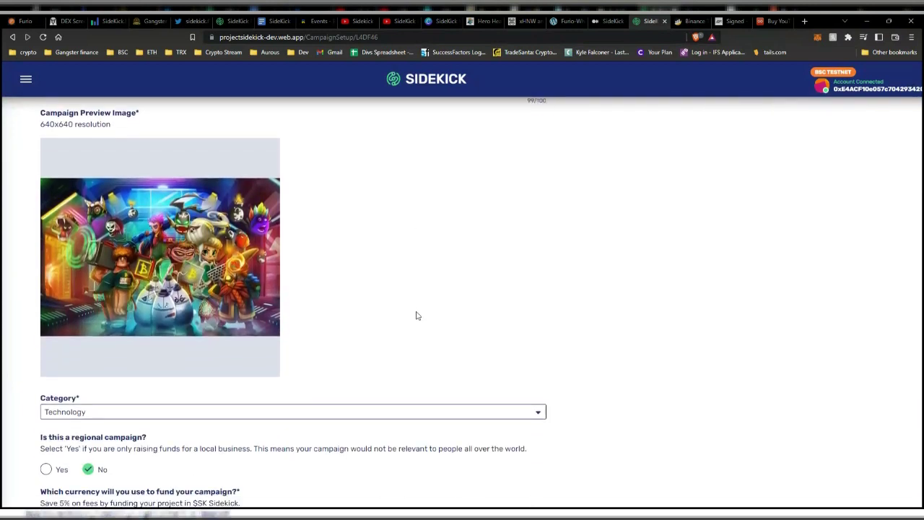
scroll(415, 315, "up", 4)
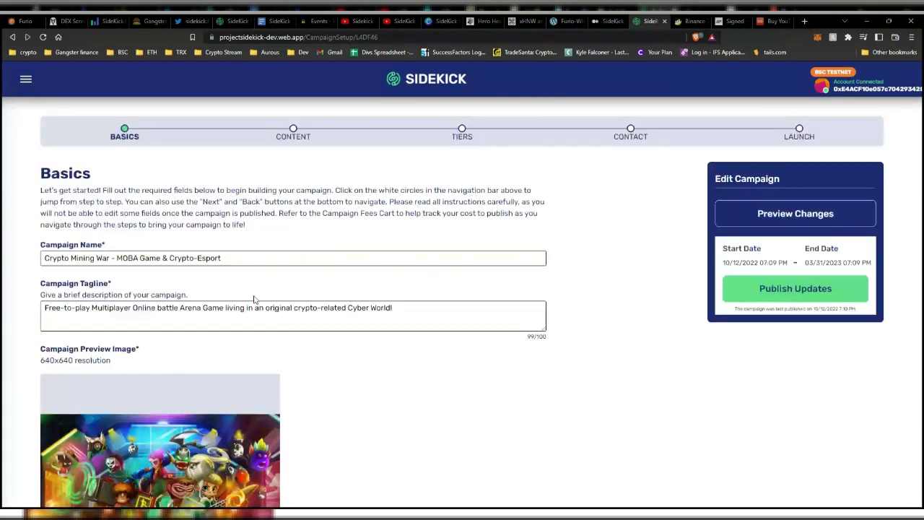
scroll(315, 298, "down", 4)
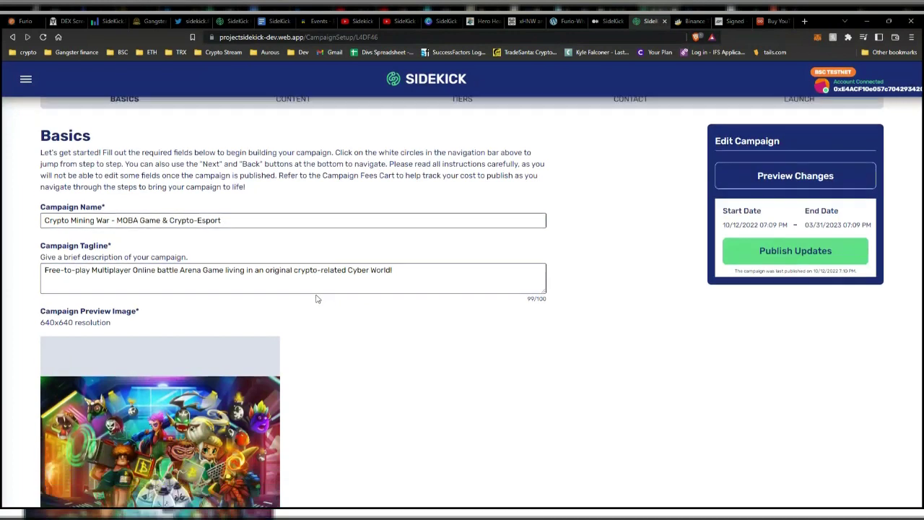
scroll(316, 298, "down", 2)
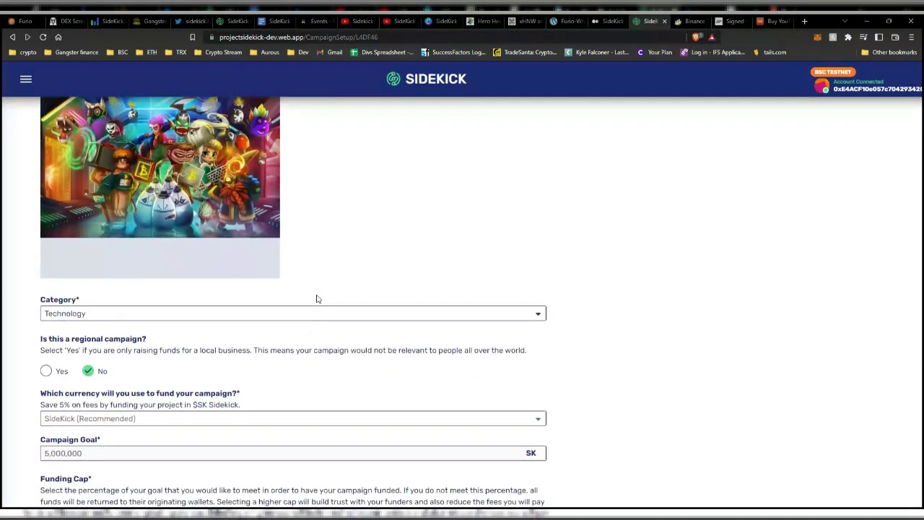
scroll(315, 298, "down", 2)
left_click(455, 219)
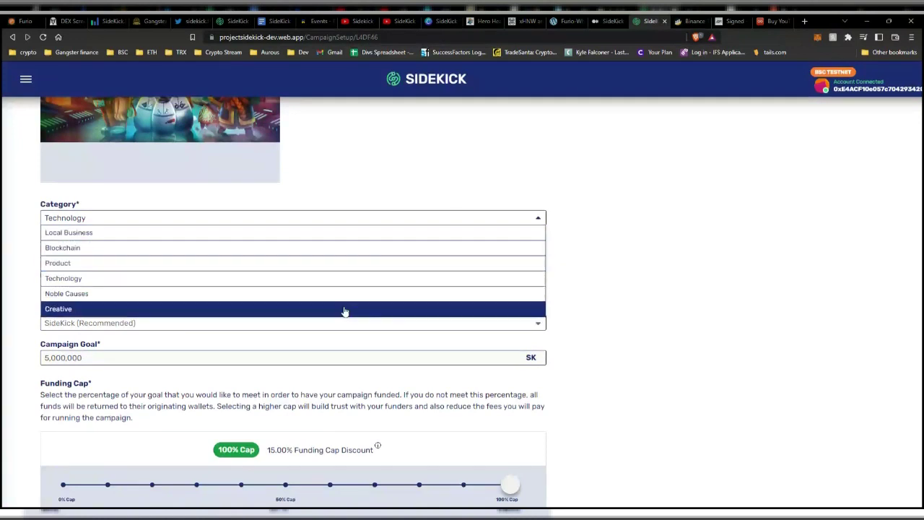
left_click(565, 256)
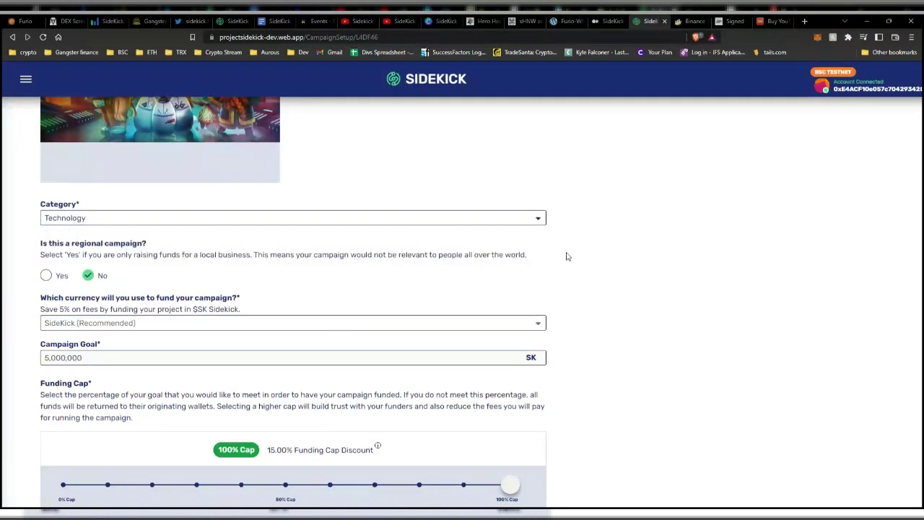
scroll(566, 256, "down", 1)
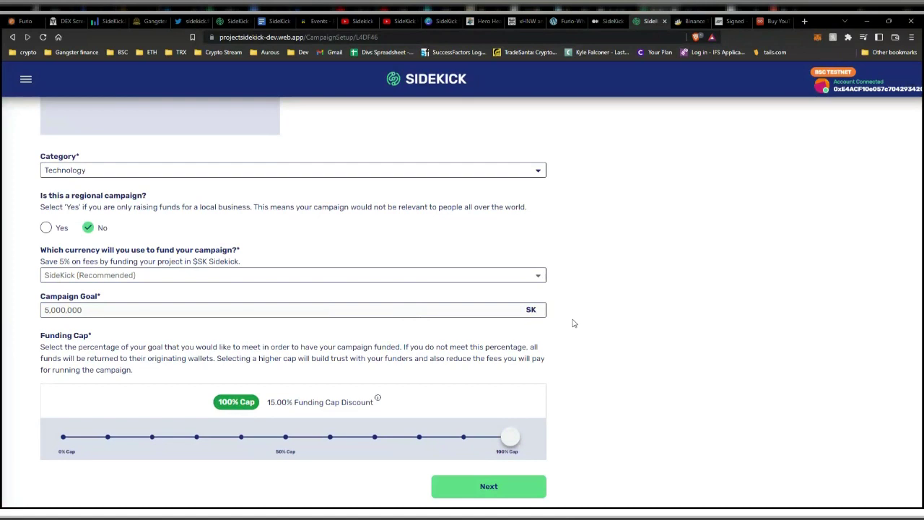
scroll(574, 324, "down", 1)
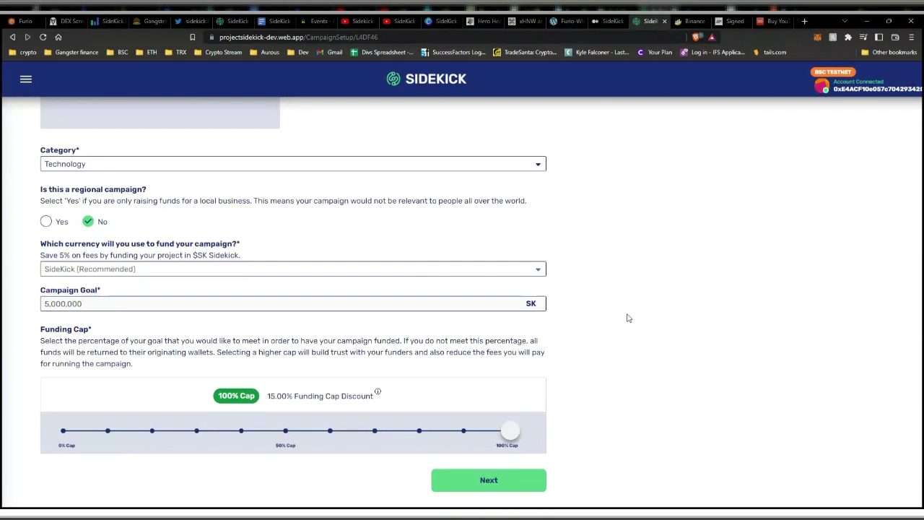
scroll(627, 317, "up", 5)
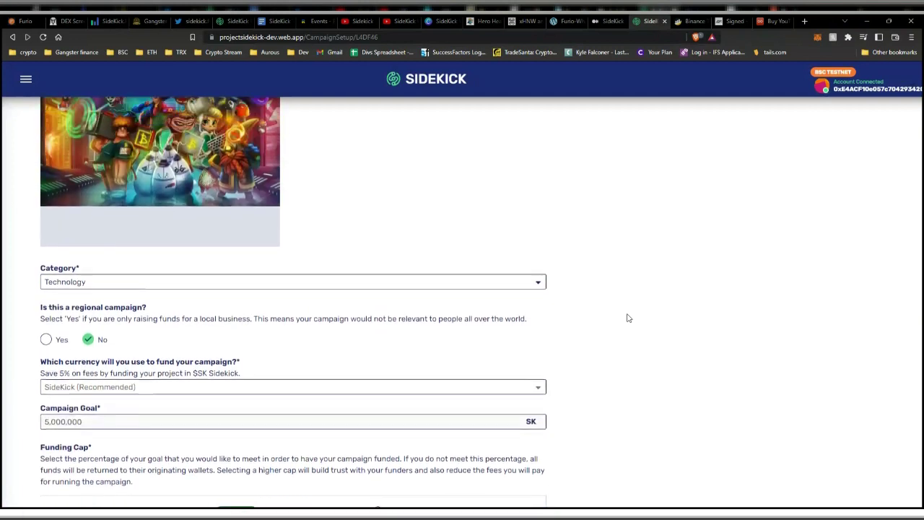
scroll(627, 317, "down", 5)
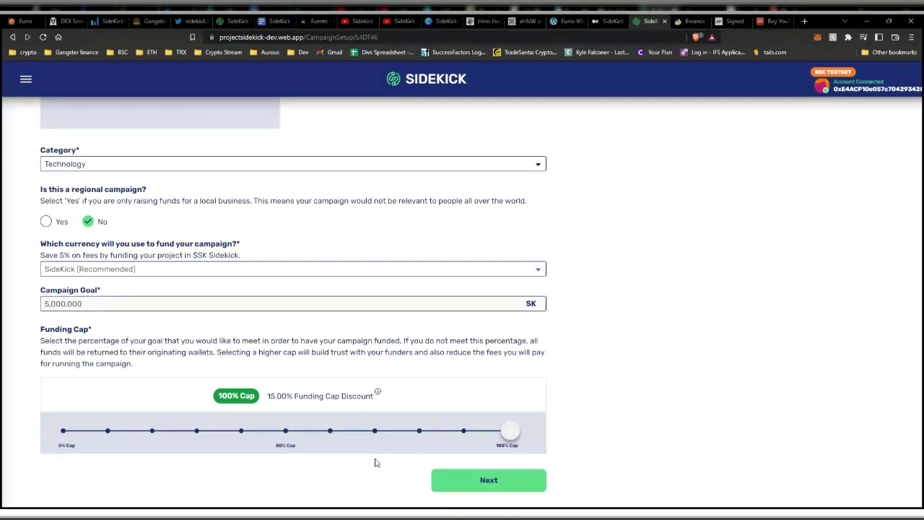
scroll(376, 462, "up", 1)
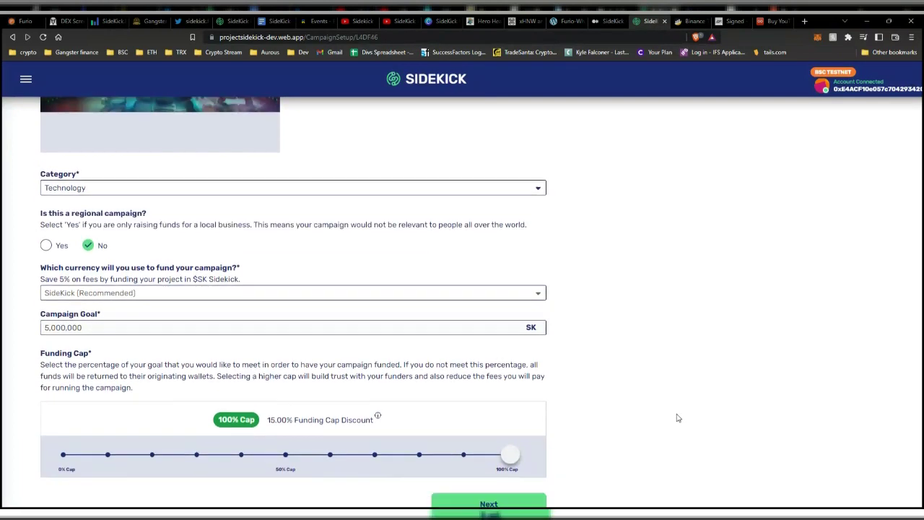
scroll(676, 417, "down", 1)
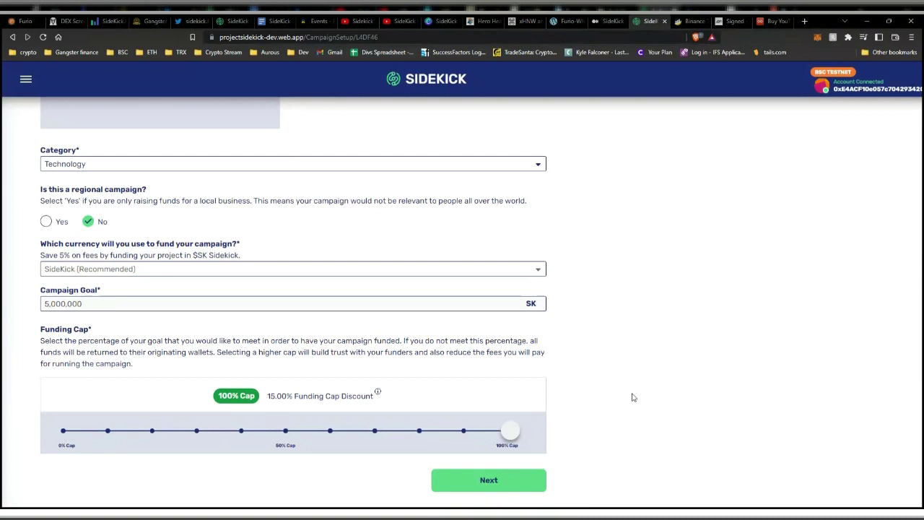
Step: Advance to the campaign's Content section and switch its media type from photo to video
left_click(506, 480)
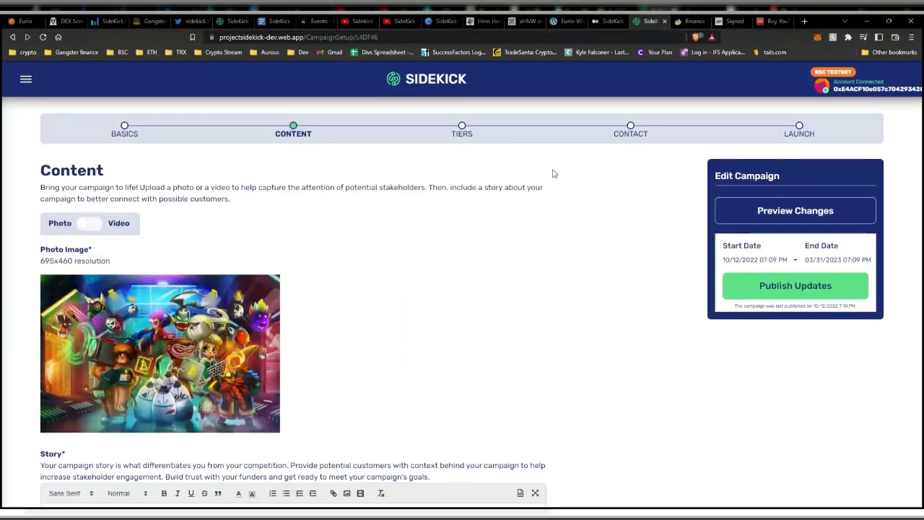
scroll(553, 173, "down", 1)
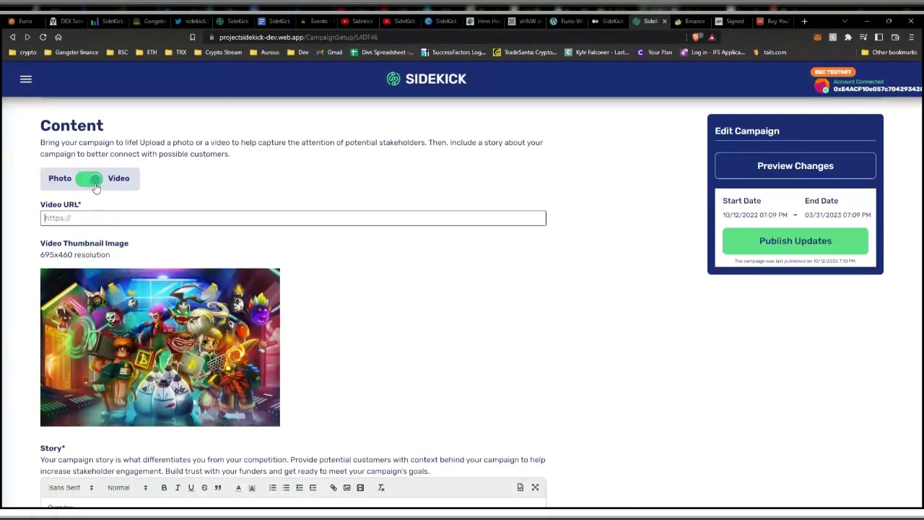
Step: On YouTube, open SideKick Finance's video "The ULTIMATE DEFI PASSIVE Income Crypto Platform", pause it and copy its web address
left_click(358, 22)
left_click(400, 21)
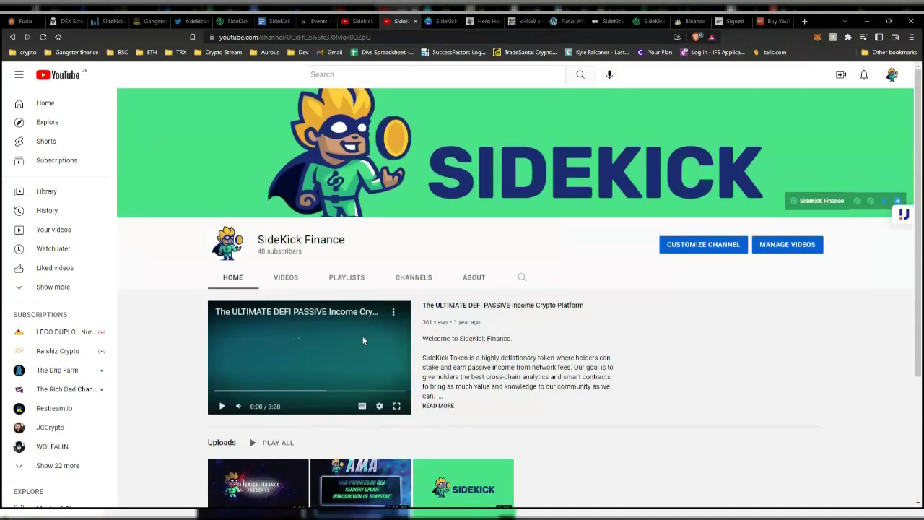
mouse_move(333, 347)
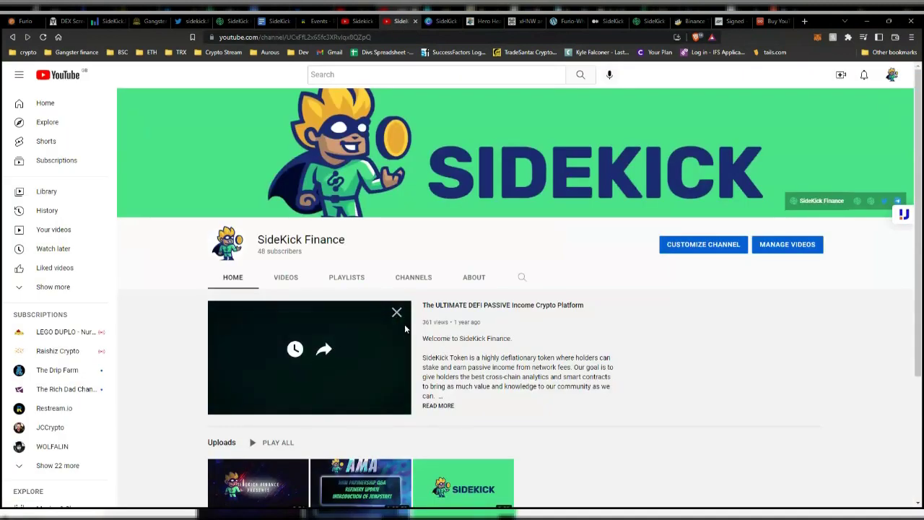
left_click(452, 306)
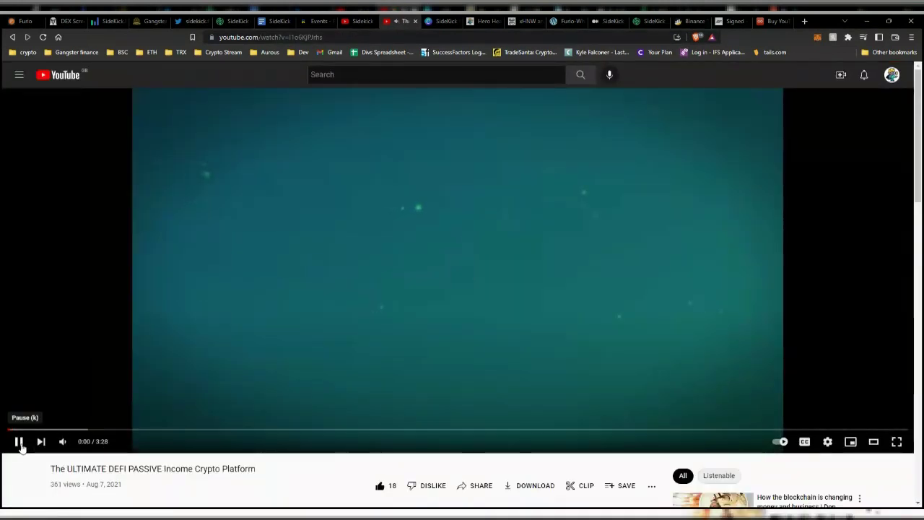
left_click(18, 441)
left_click(319, 37)
key("ctrl+c")
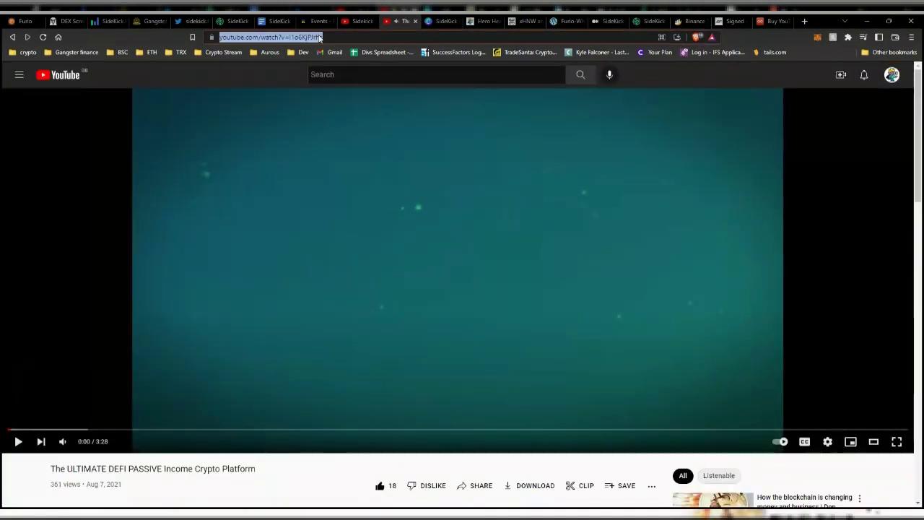
Step: Back in the SideKick campaign editor, paste the copied YouTube link as the campaign's Video URL
left_click(649, 21)
left_click(174, 215)
key("ctrl+v")
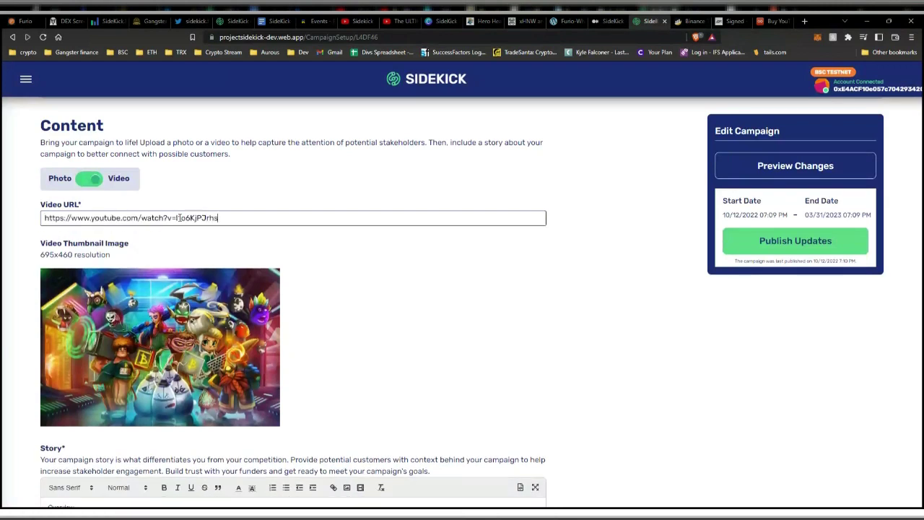
Step: Review the campaign's Content section, examining the video thumbnail image and the full Story text with its banners, game screens and cards
scroll(379, 279, "down", 1)
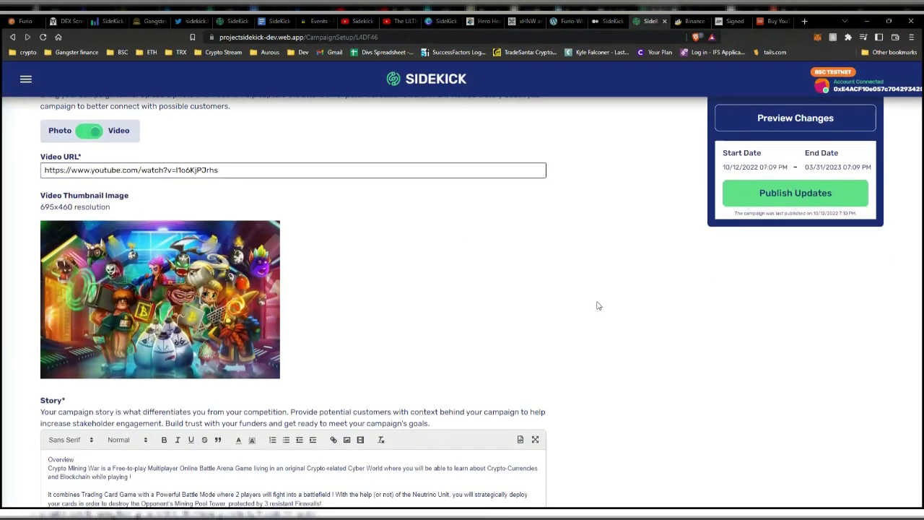
scroll(515, 248, "down", 1)
scroll(515, 248, "up", 1)
scroll(512, 247, "down", 5)
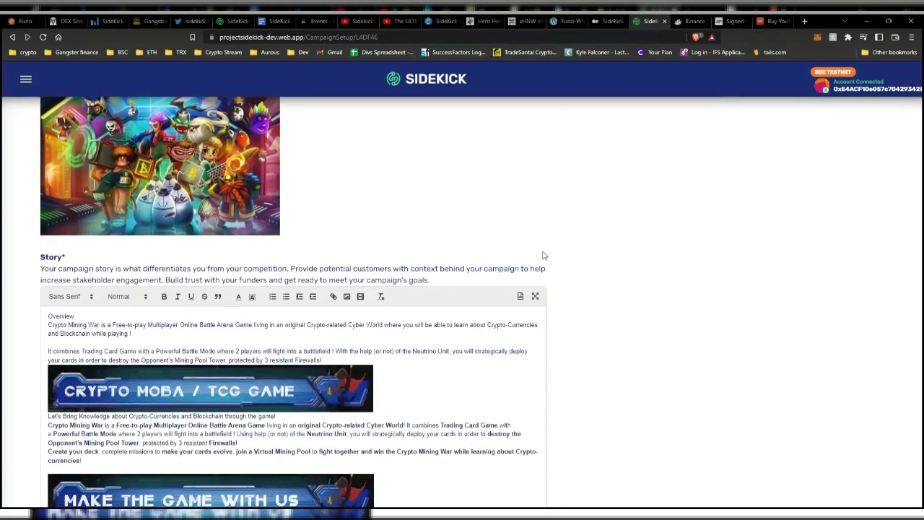
scroll(606, 254, "down", 1)
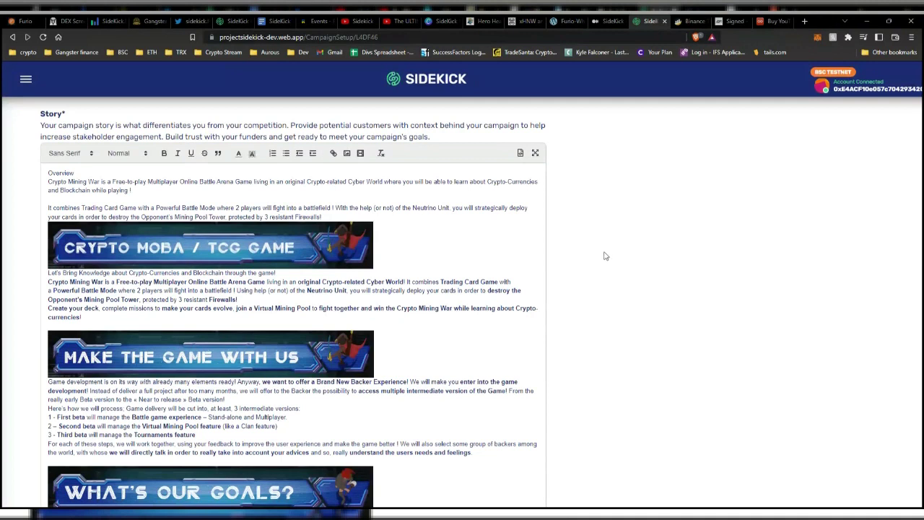
scroll(604, 256, "down", 4)
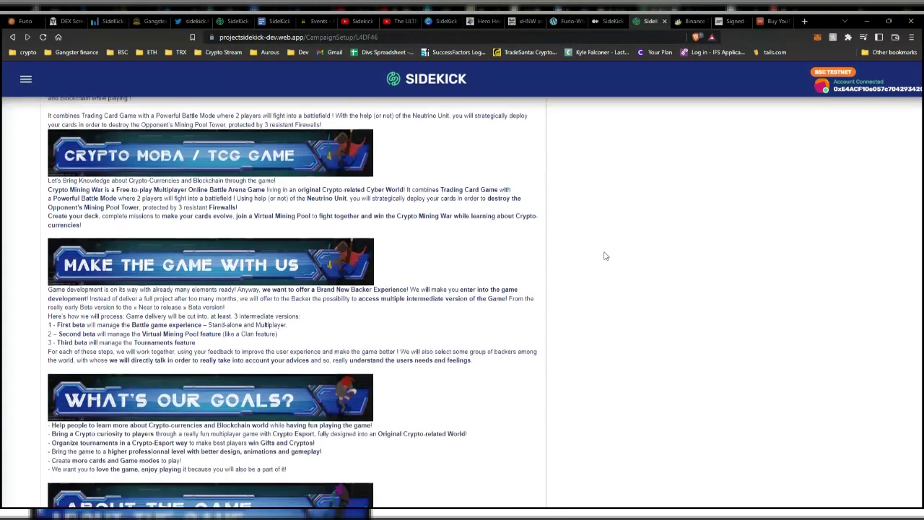
scroll(604, 255, "down", 2)
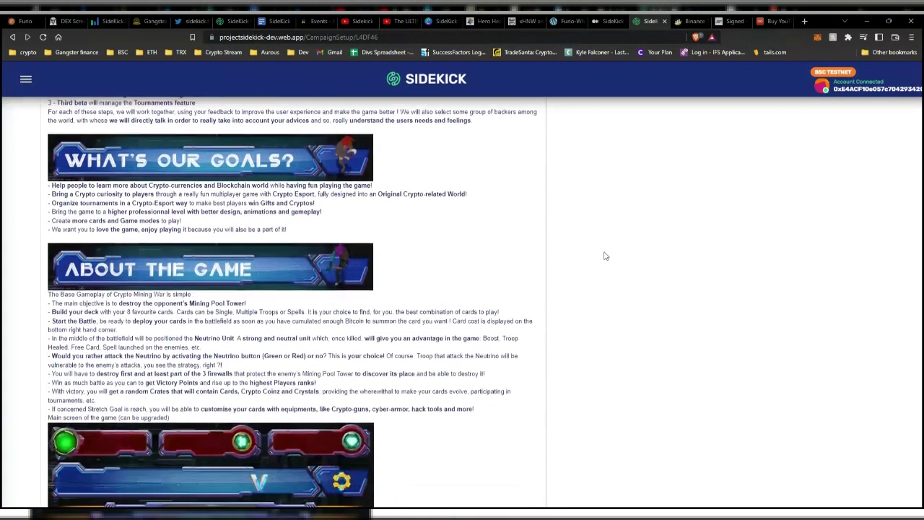
scroll(605, 255, "down", 2)
scroll(604, 255, "down", 4)
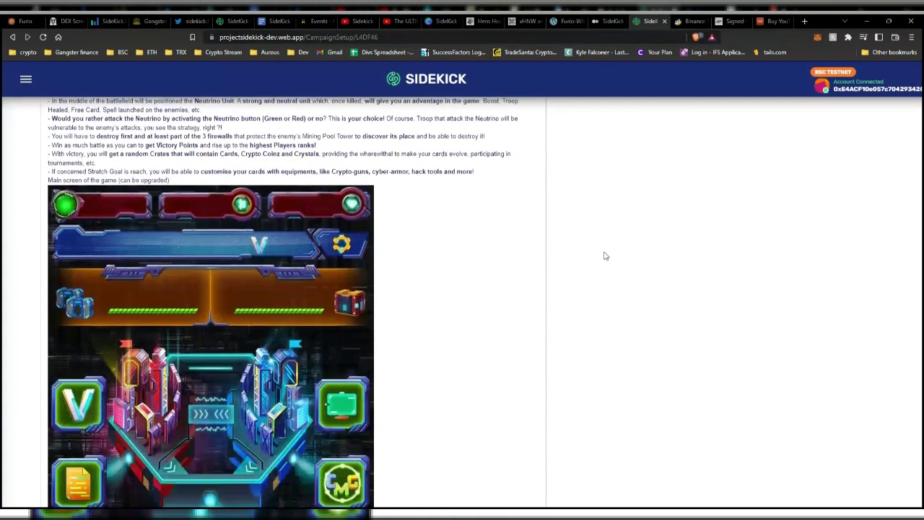
scroll(605, 255, "down", 5)
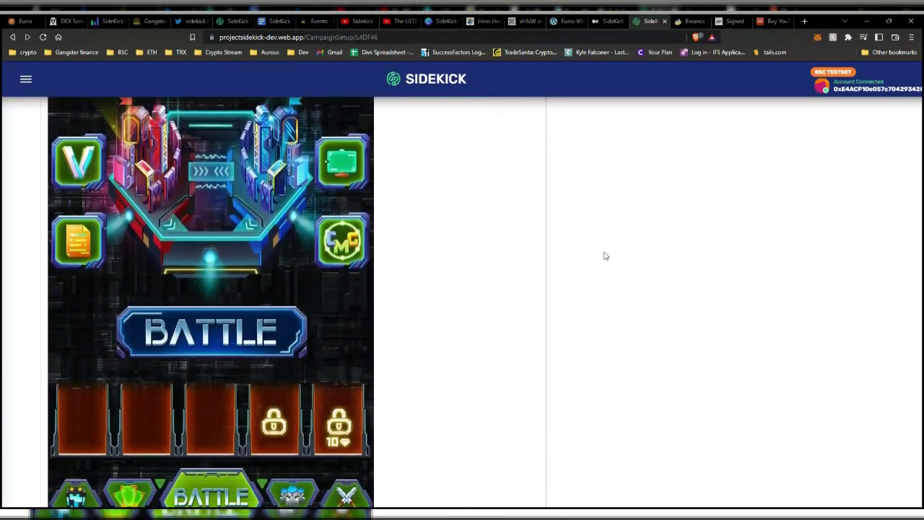
scroll(605, 256, "down", 5)
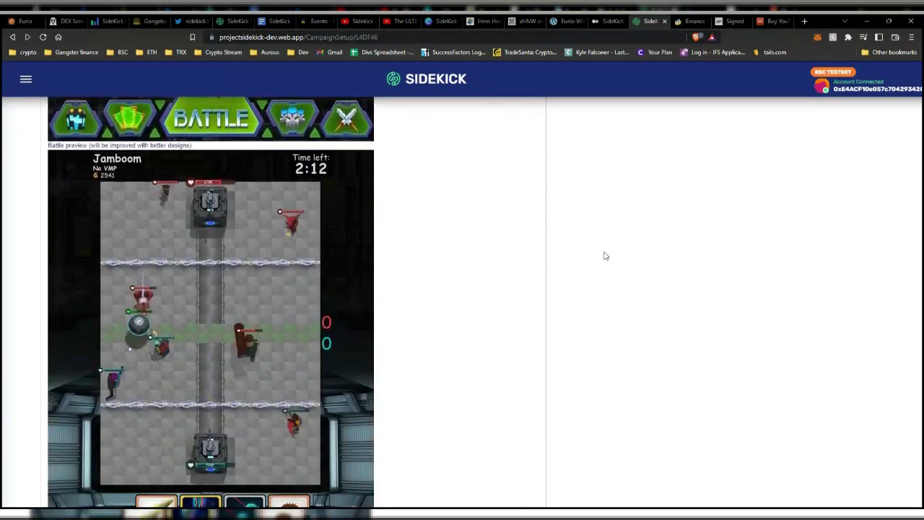
scroll(605, 256, "down", 5)
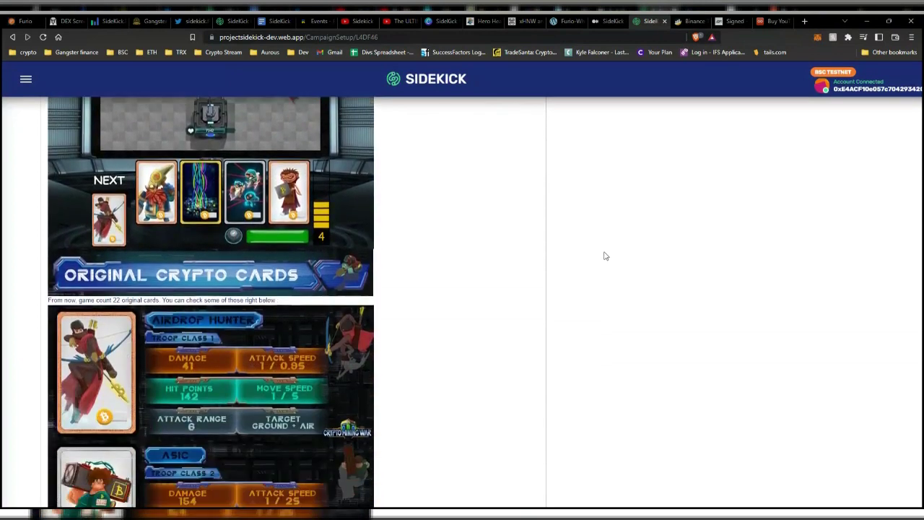
scroll(605, 255, "down", 5)
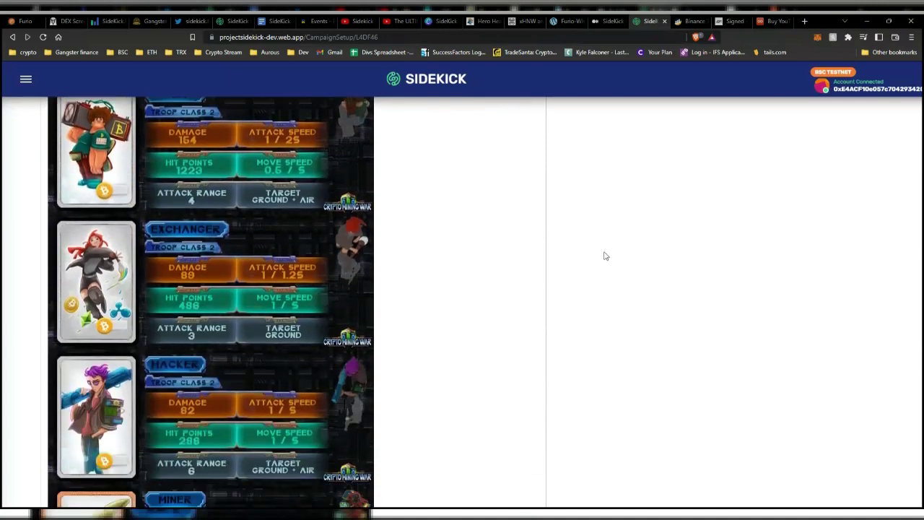
scroll(605, 256, "up", 15)
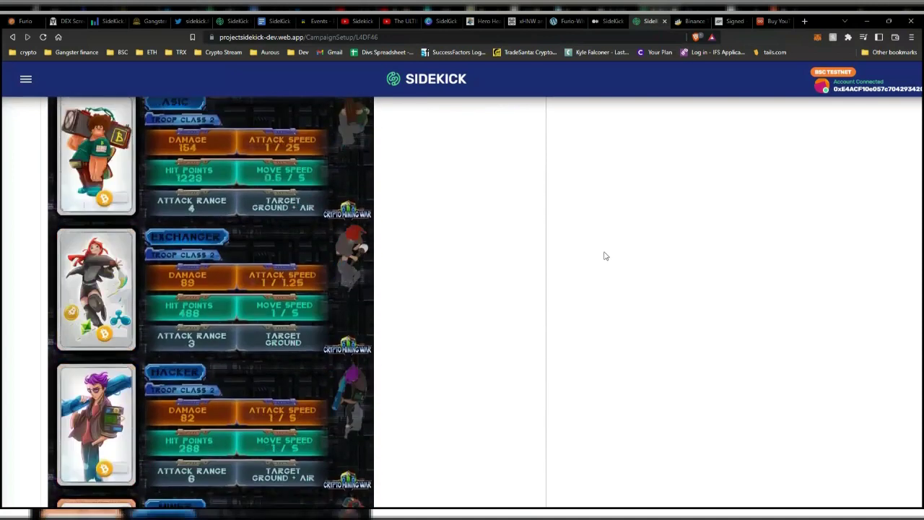
scroll(604, 255, "up", 15)
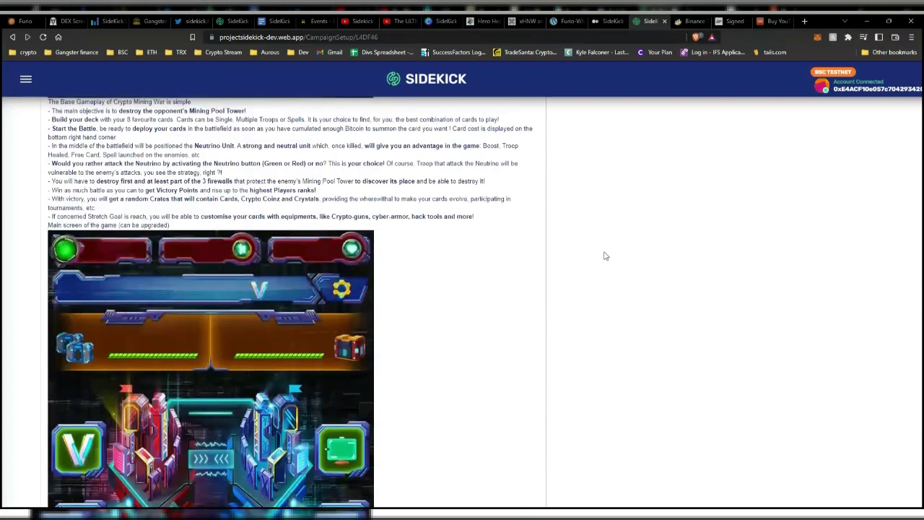
scroll(605, 256, "up", 4)
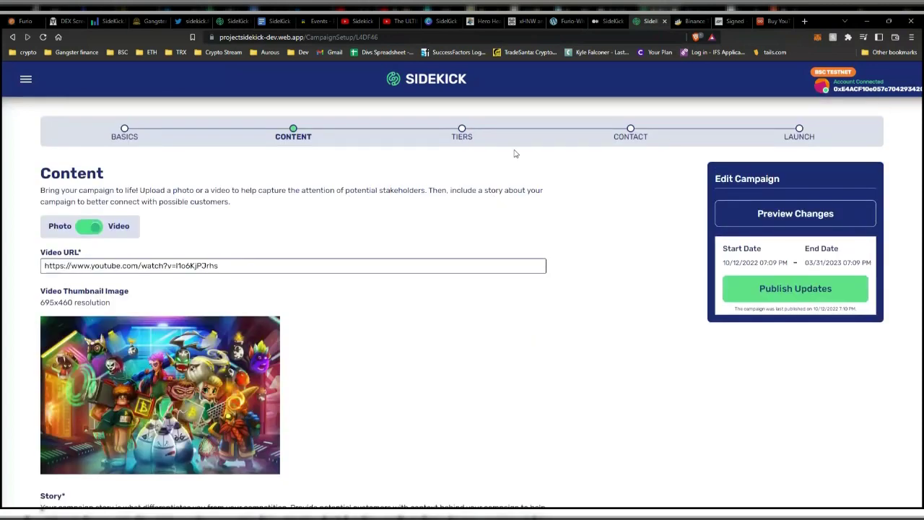
Step: Open the Supporter Pack tier from the campaign's Tiers section and review its name, symbol, price, promotional pricing and NFT content
left_click(464, 134)
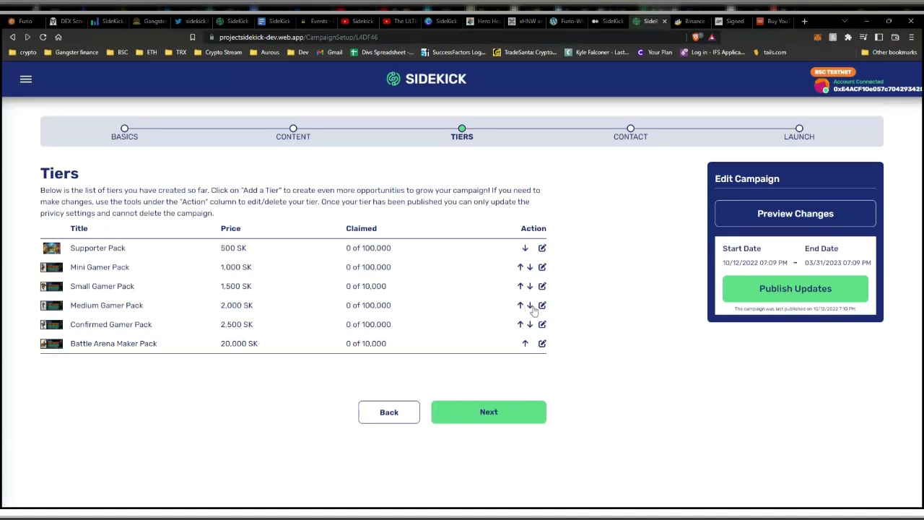
left_click(542, 249)
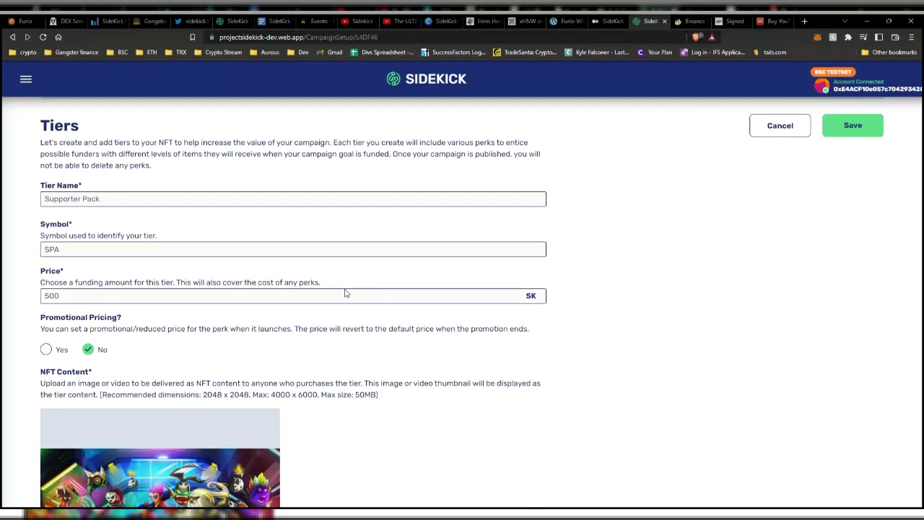
scroll(345, 293, "down", 2)
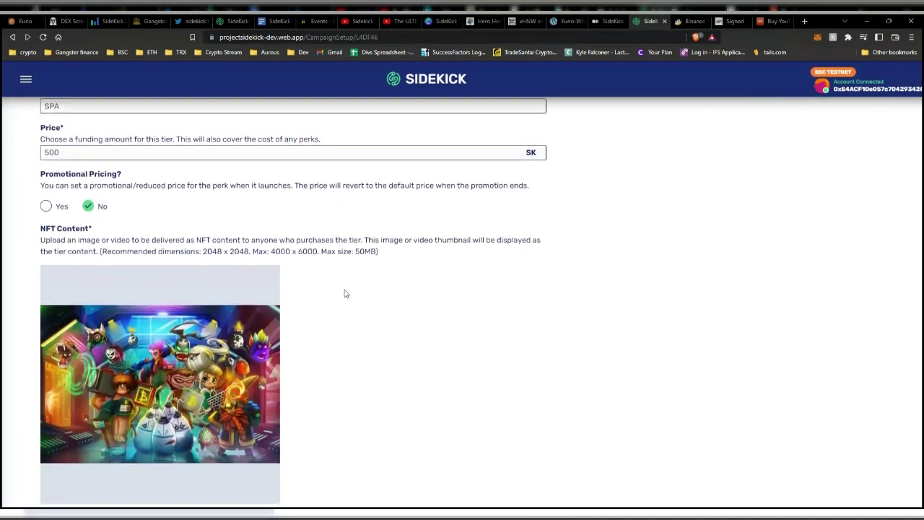
scroll(345, 293, "up", 3)
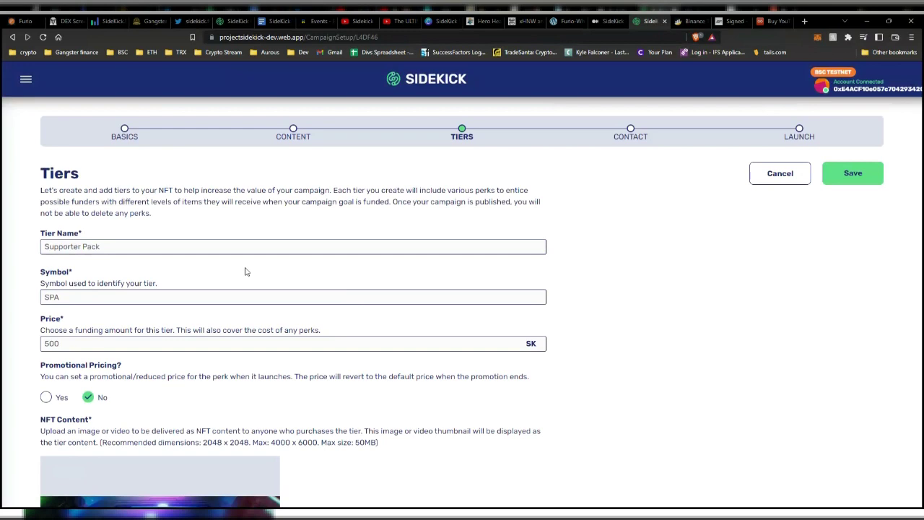
scroll(245, 272, "down", 2)
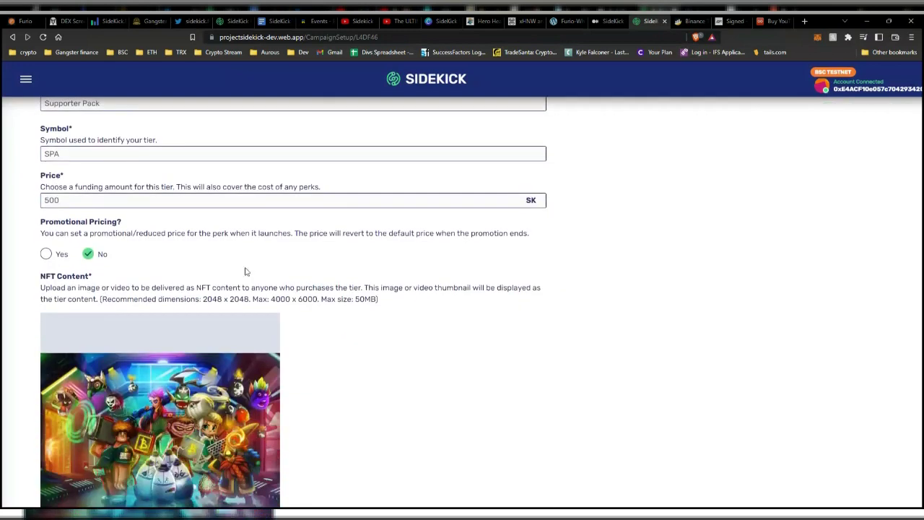
scroll(245, 272, "up", 2)
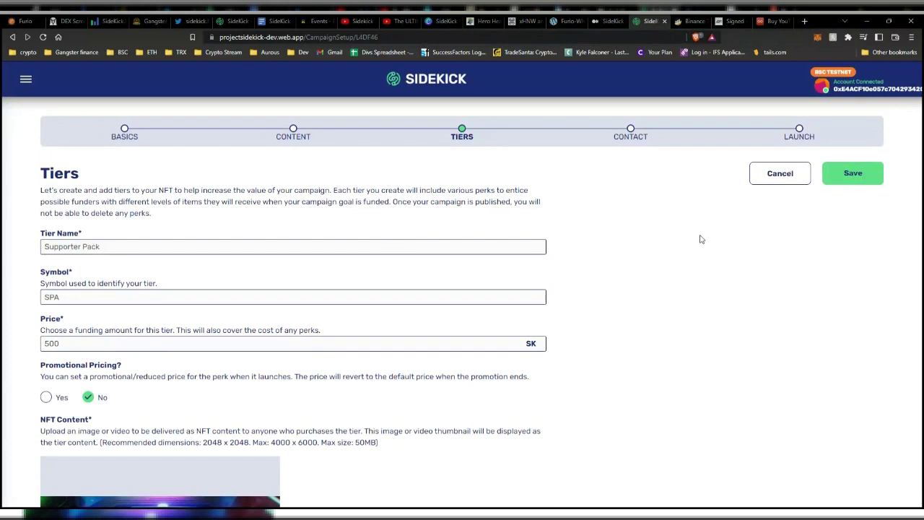
scroll(577, 199, "down", 2)
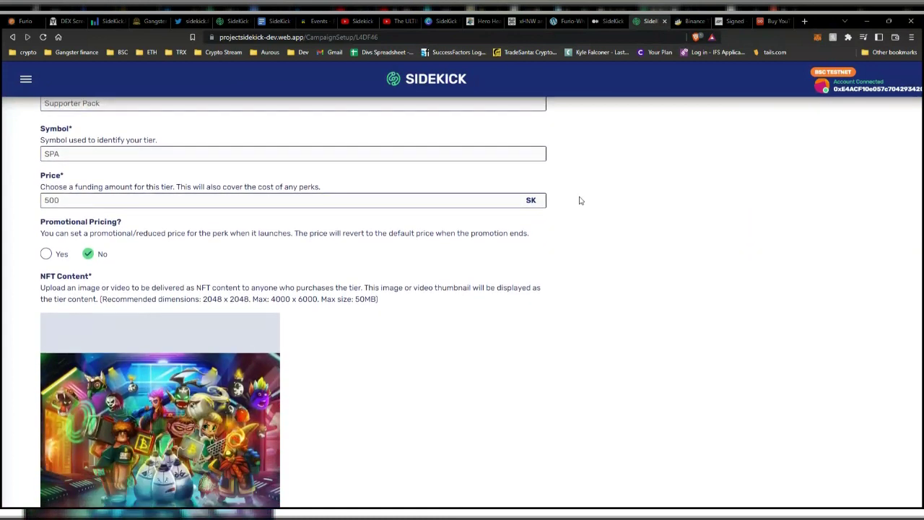
scroll(579, 200, "down", 2)
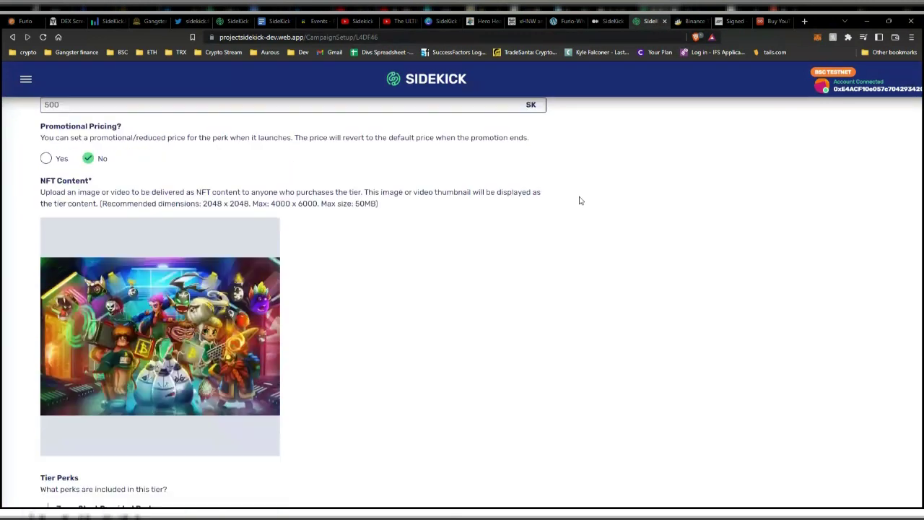
scroll(578, 200, "up", 1)
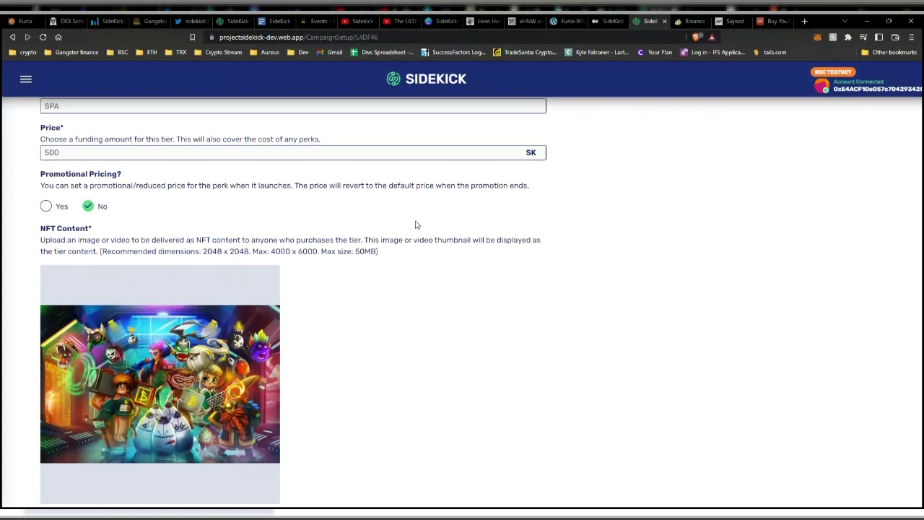
scroll(415, 224, "down", 1)
scroll(415, 224, "up", 2)
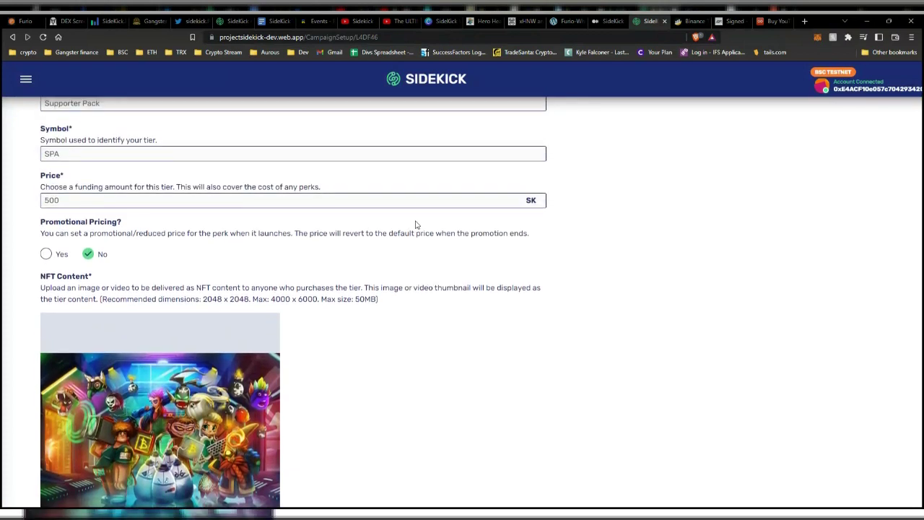
scroll(415, 225, "down", 5)
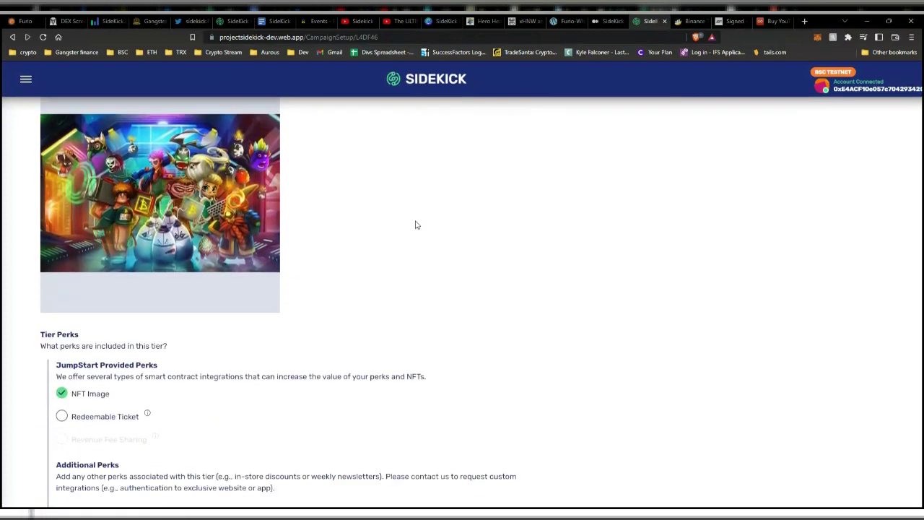
scroll(415, 225, "up", 5)
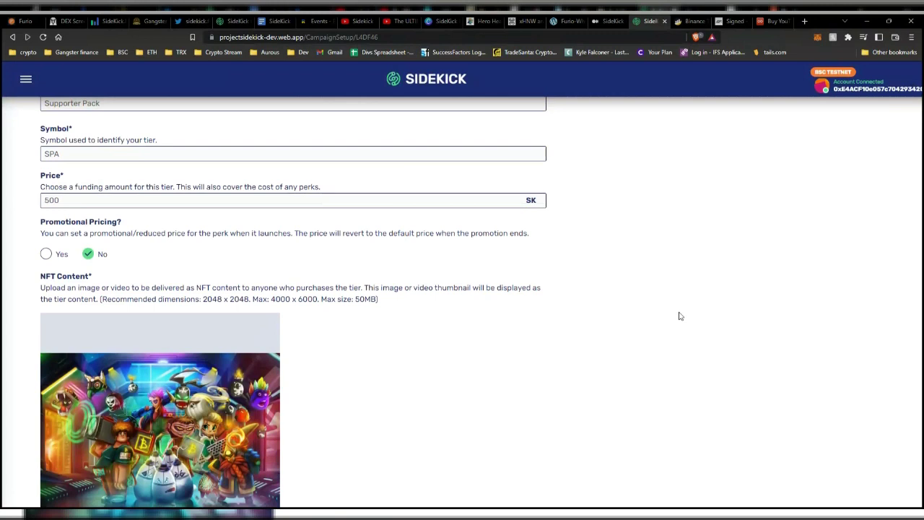
Step: Examine the Supporter Pack tier's perks, description, available quantity, mint limits per transaction and wallet, and contact information requirement
scroll(498, 274, "down", 1)
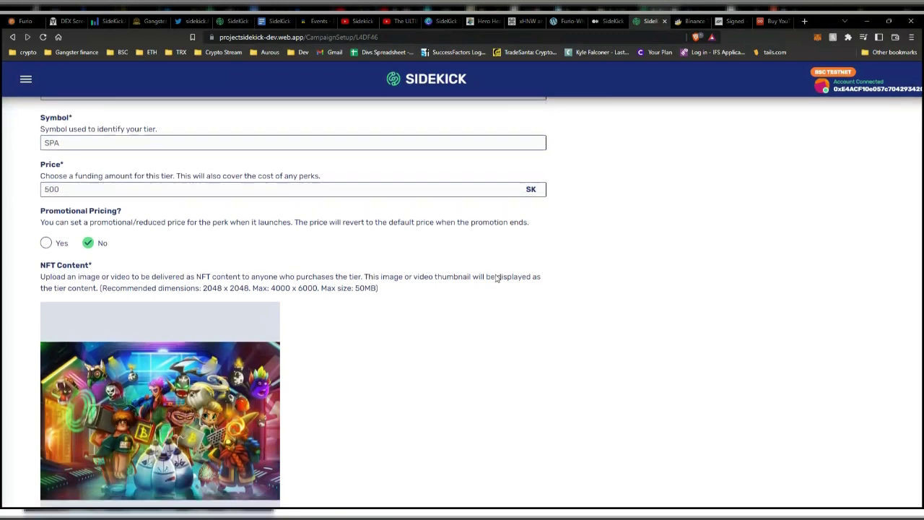
scroll(496, 278, "down", 7)
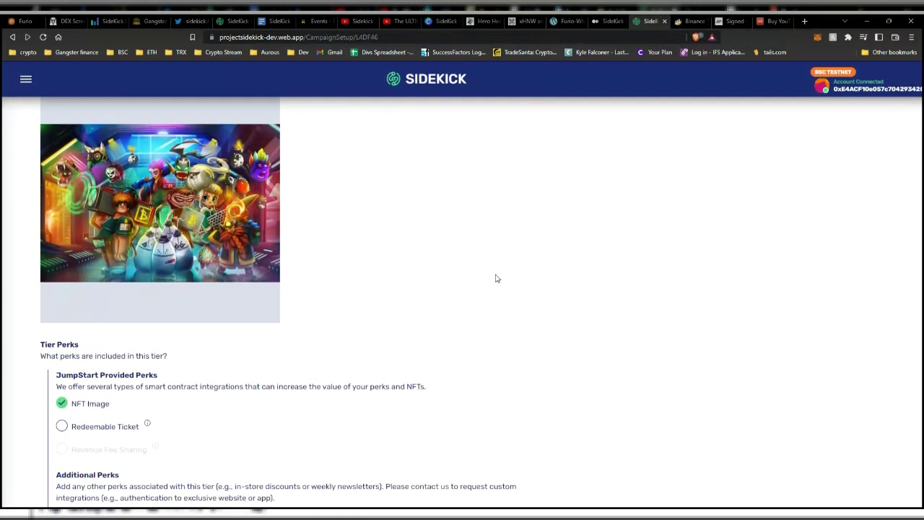
scroll(495, 277, "down", 1)
scroll(309, 250, "up", 6)
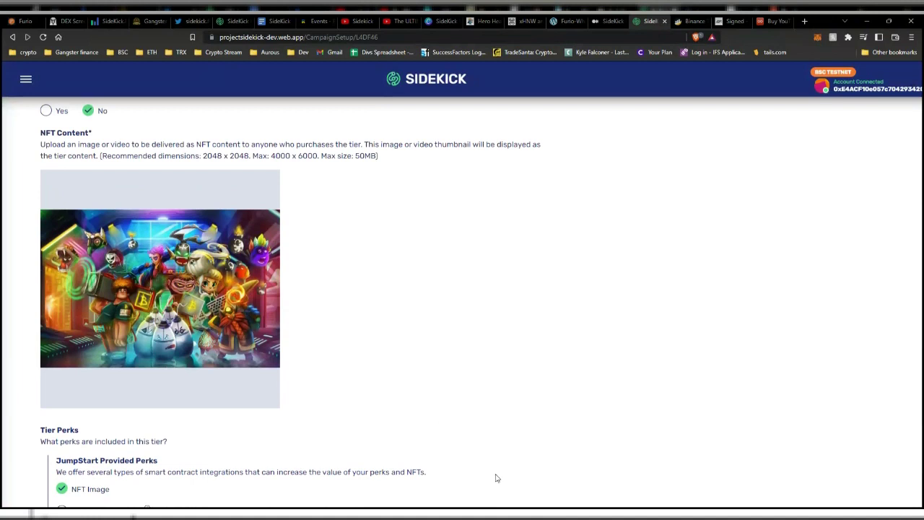
scroll(551, 347, "down", 1)
scroll(551, 347, "down", 3)
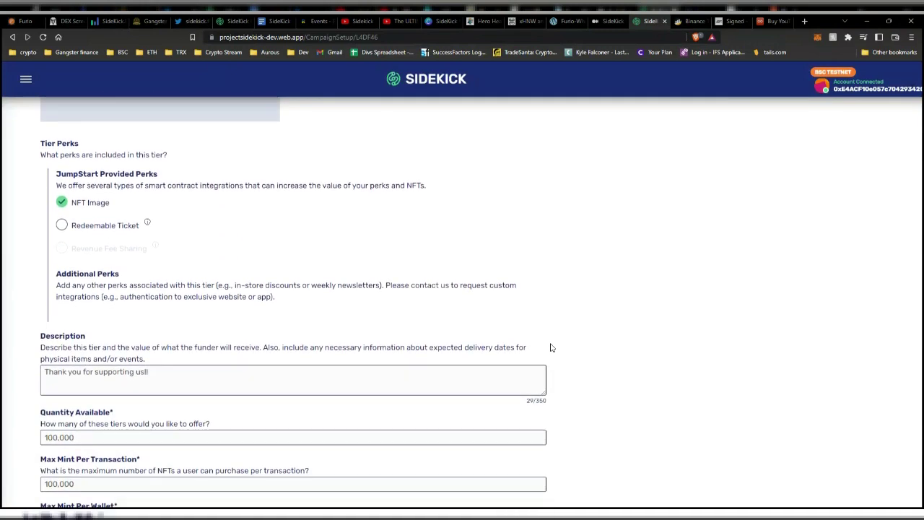
scroll(562, 325, "down", 1)
scroll(562, 325, "up", 1)
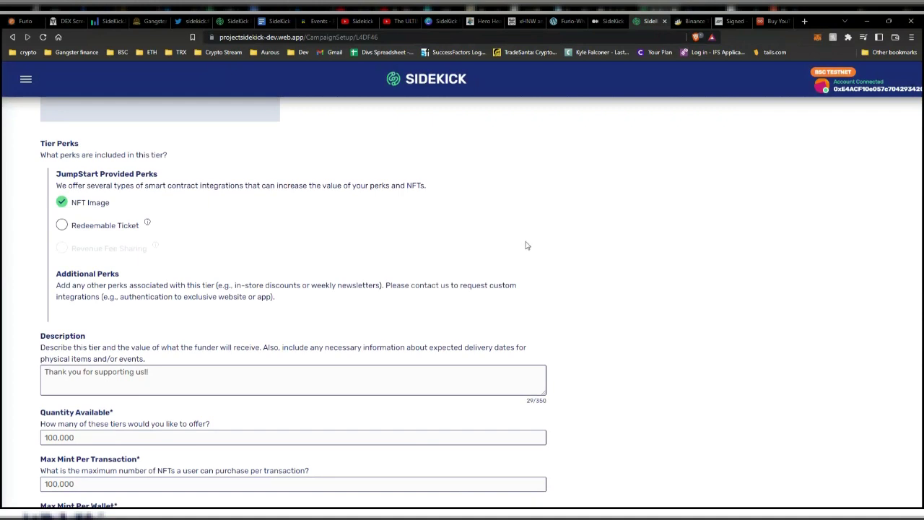
scroll(562, 223, "down", 1)
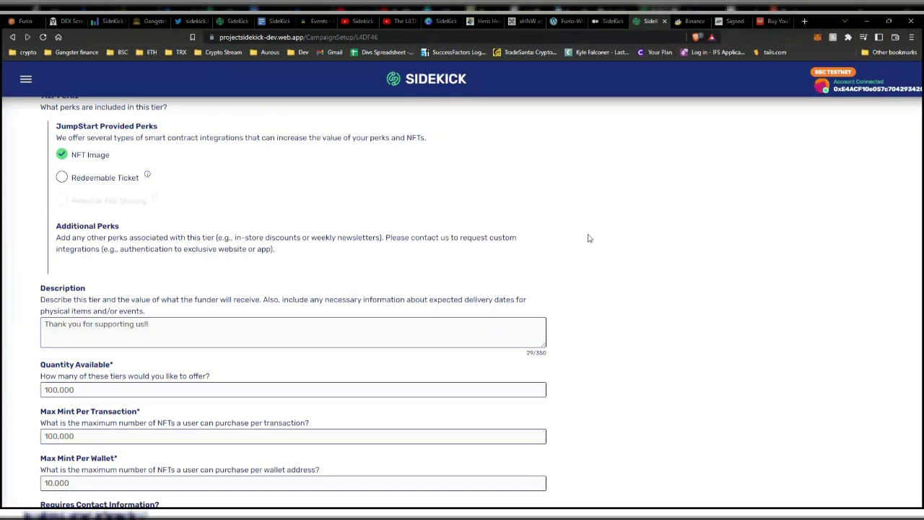
scroll(591, 239, "down", 1)
scroll(591, 231, "down", 1)
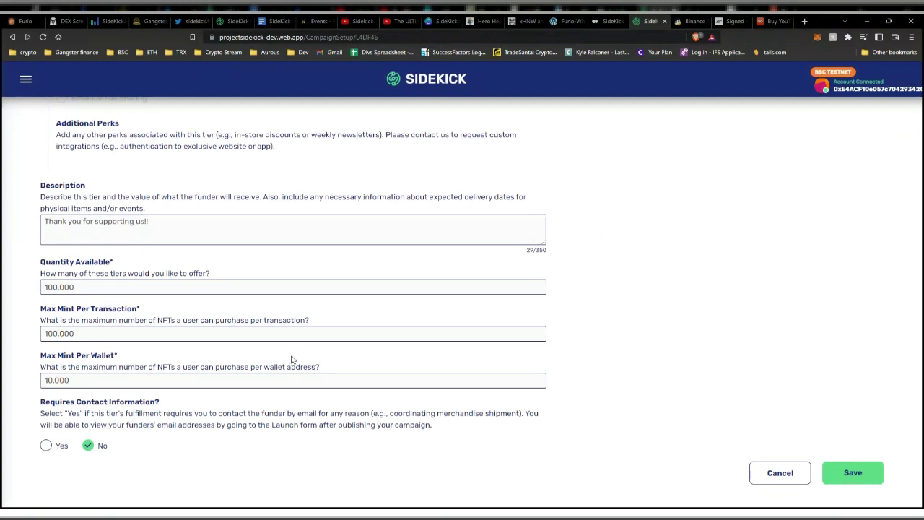
scroll(524, 235, "up", 1)
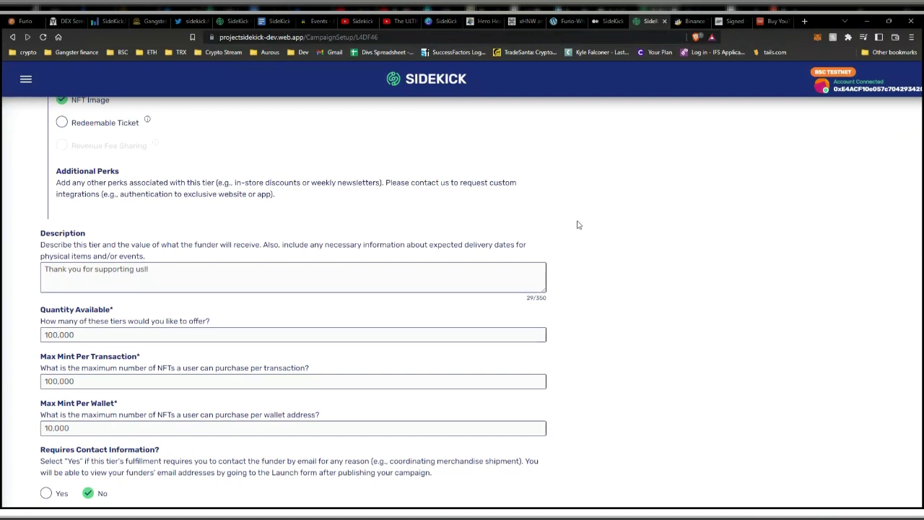
scroll(577, 225, "down", 1)
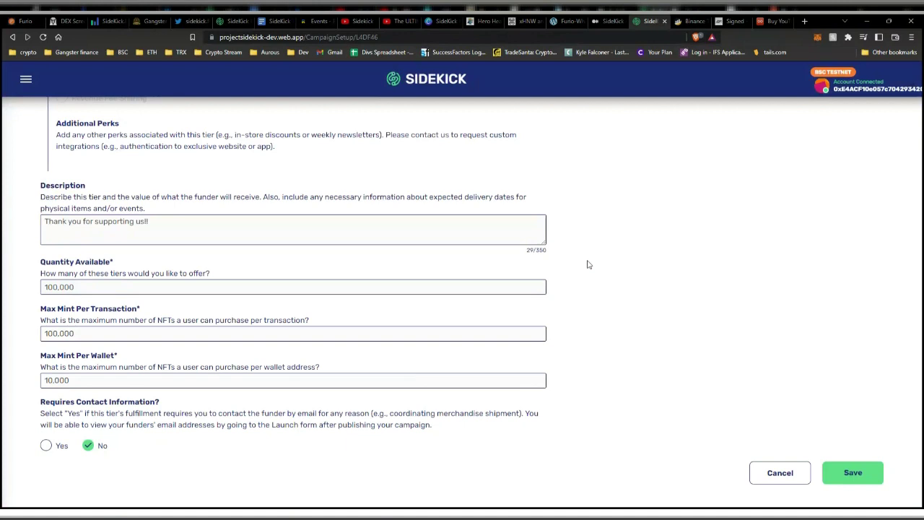
scroll(655, 293, "up", 8)
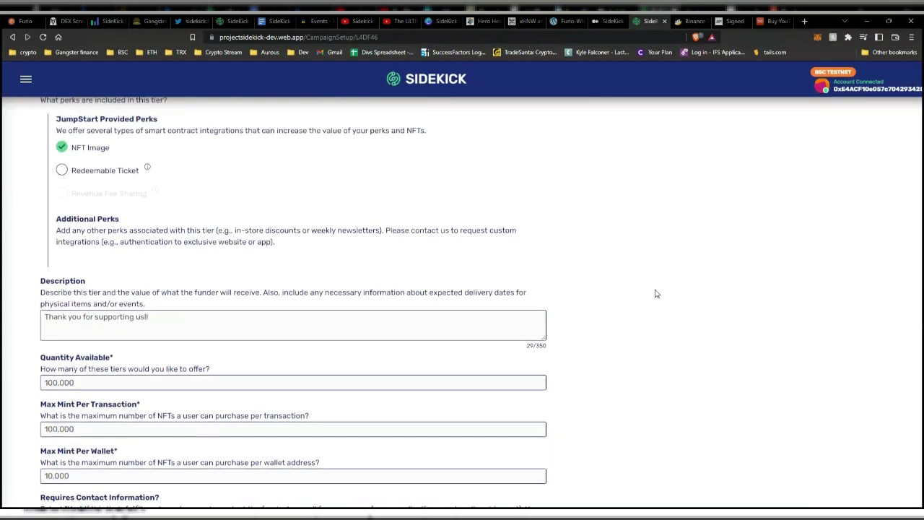
Step: Leave the Supporter Pack tier without saving, then check the campaign's Contact section and open its Launch section
scroll(656, 293, "up", 2)
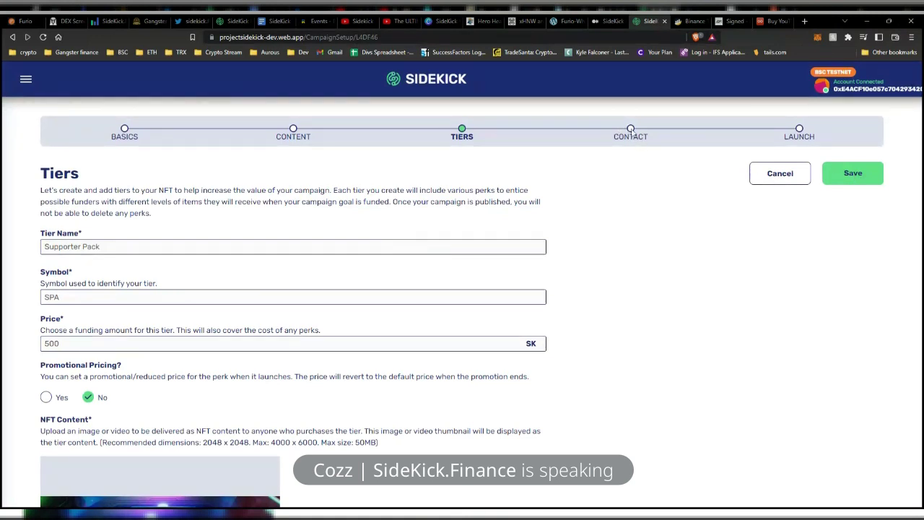
left_click(796, 182)
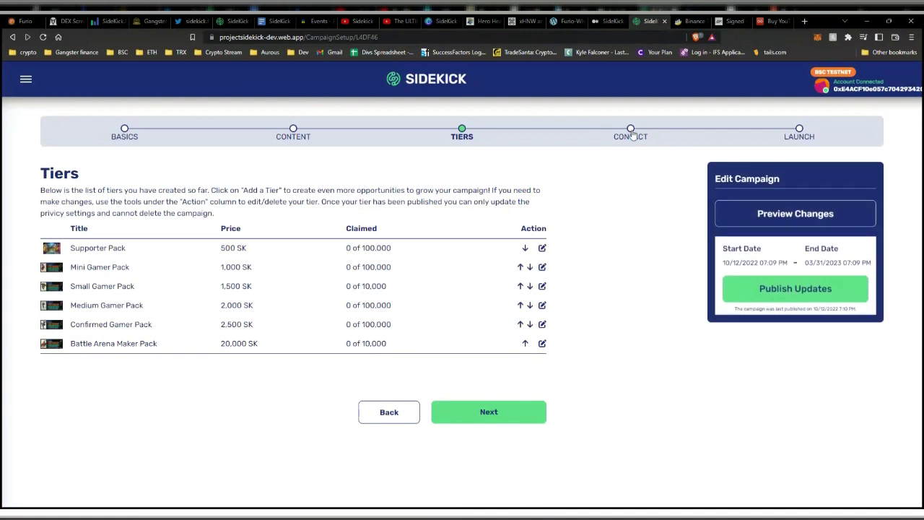
left_click(629, 134)
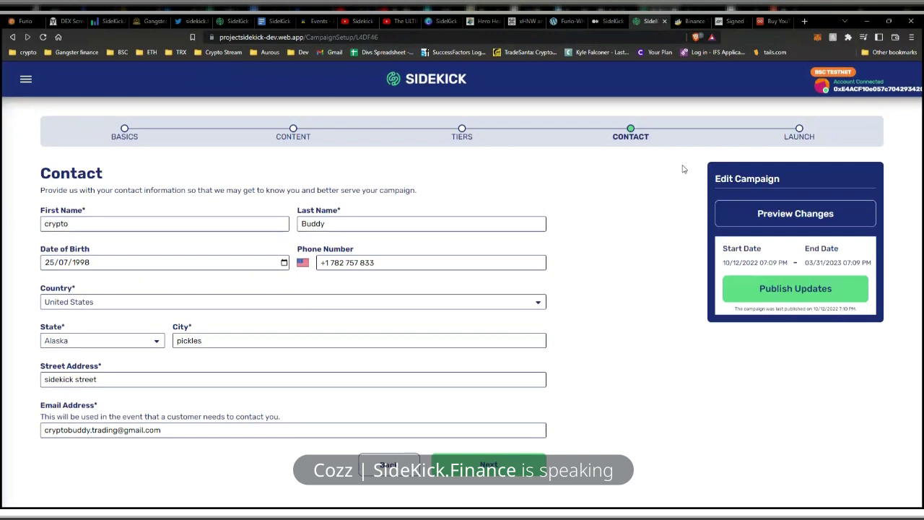
left_click(799, 130)
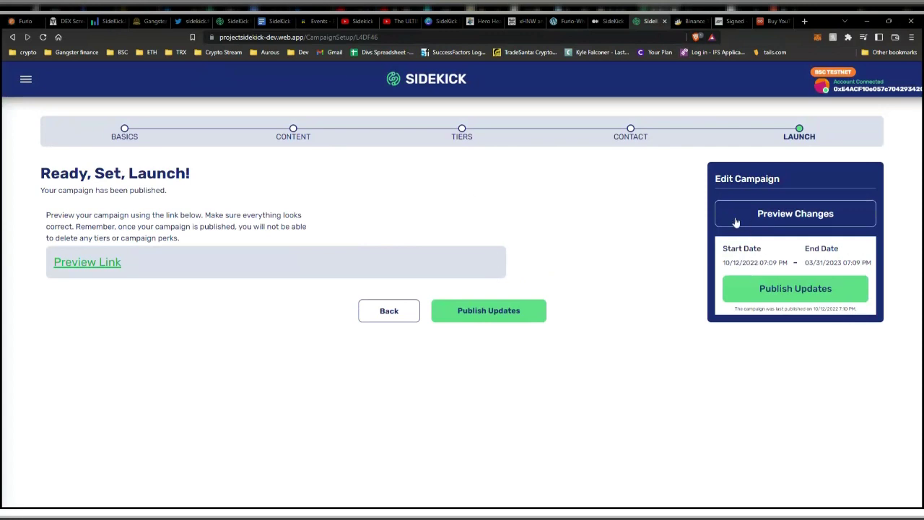
Step: Preview the Crypto Mining War campaign, play its video muted, look over the funding summary and close the preview
left_click(117, 269)
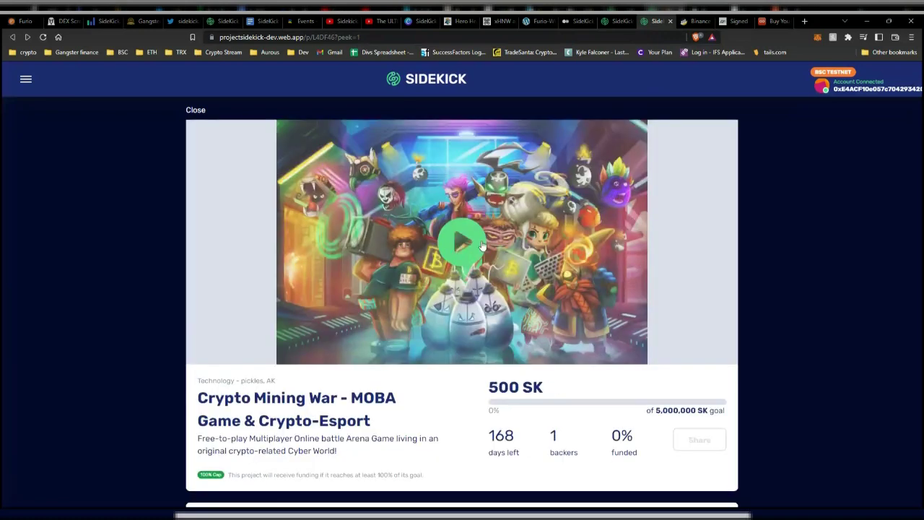
left_click(457, 245)
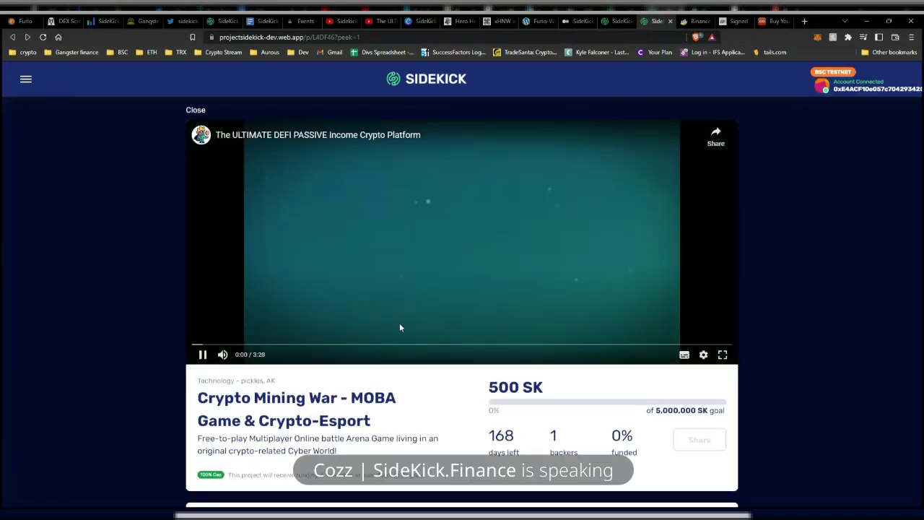
left_click(202, 354)
left_click(203, 354)
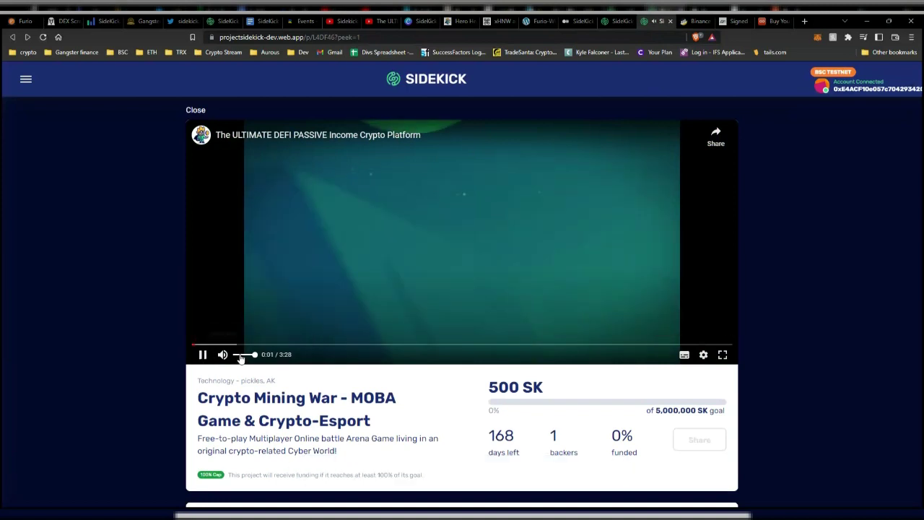
left_click(238, 354)
left_click_drag(238, 357, 162, 355)
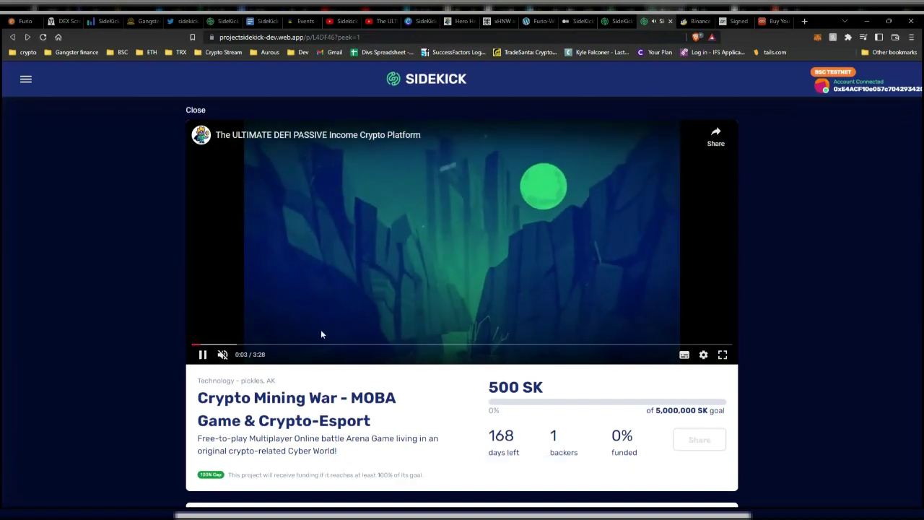
scroll(577, 308, "down", 2)
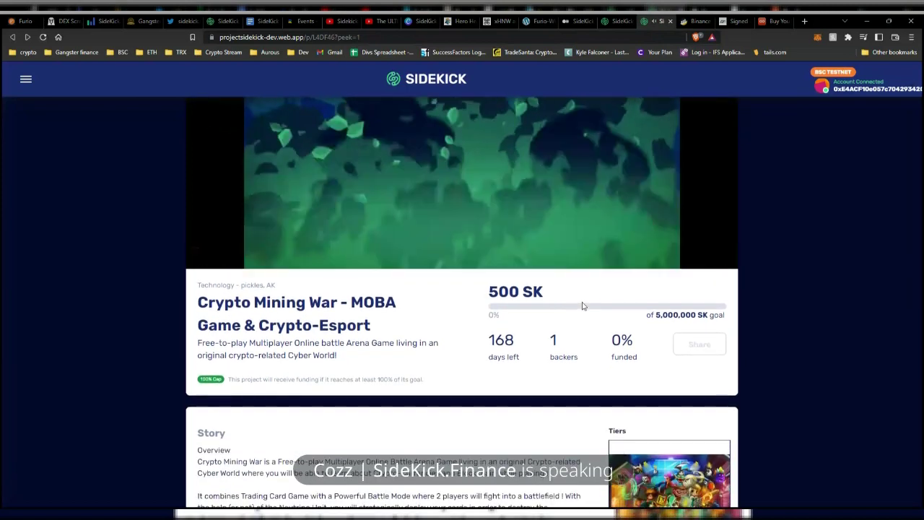
scroll(581, 307, "up", 2)
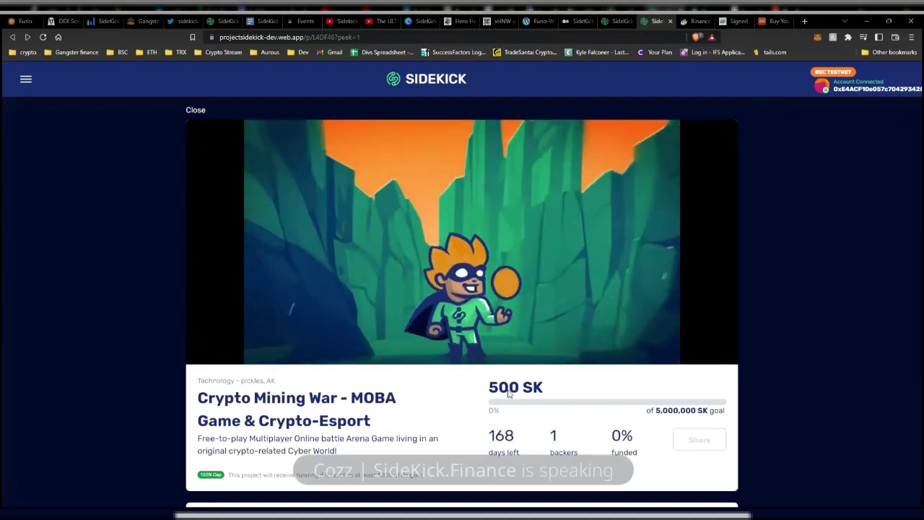
left_click(201, 113)
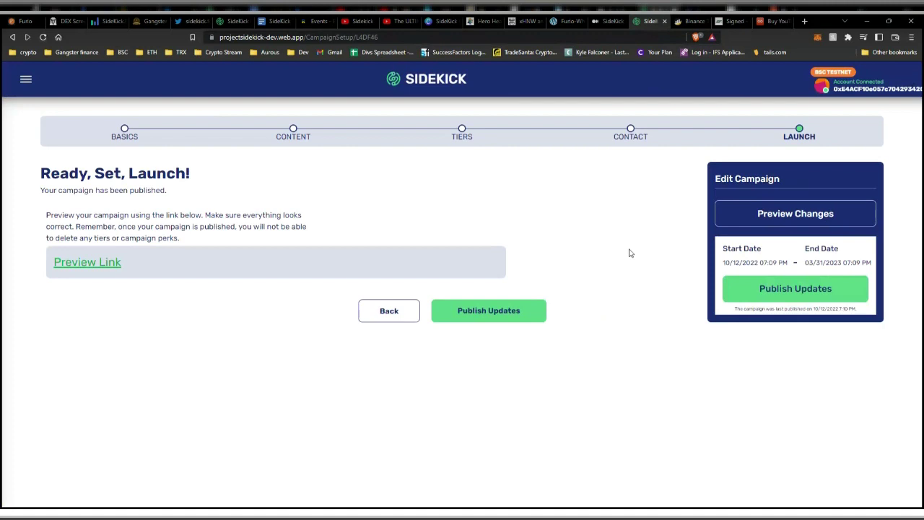
Step: Publish the Crypto Mining War campaign updates and go back to the JumpStart campaign listing
left_click(797, 291)
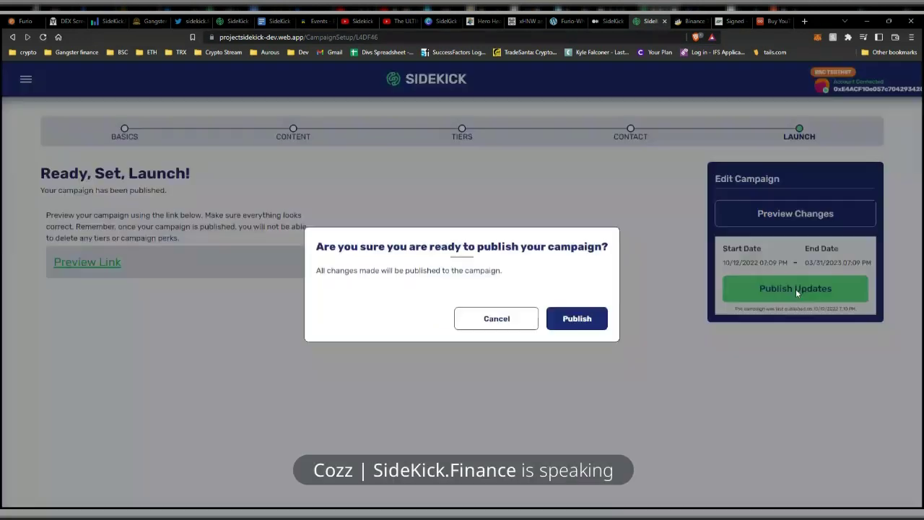
left_click(599, 319)
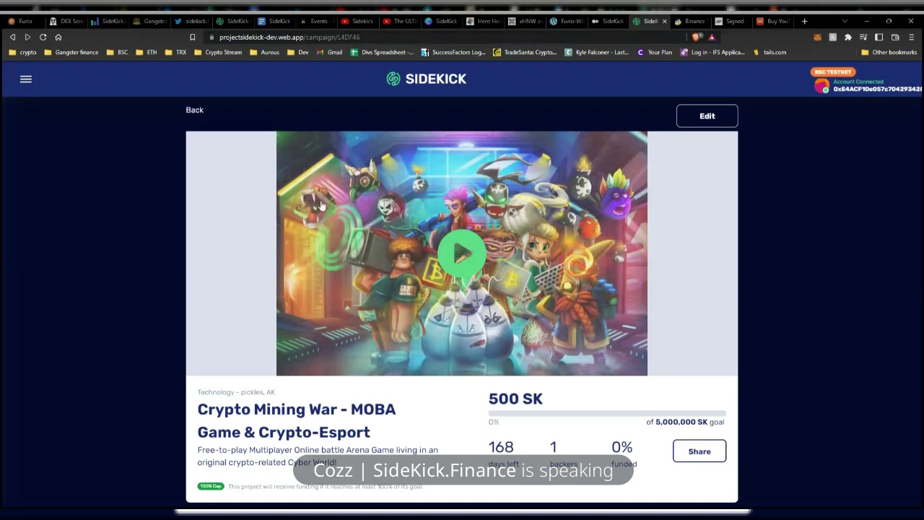
left_click(193, 111)
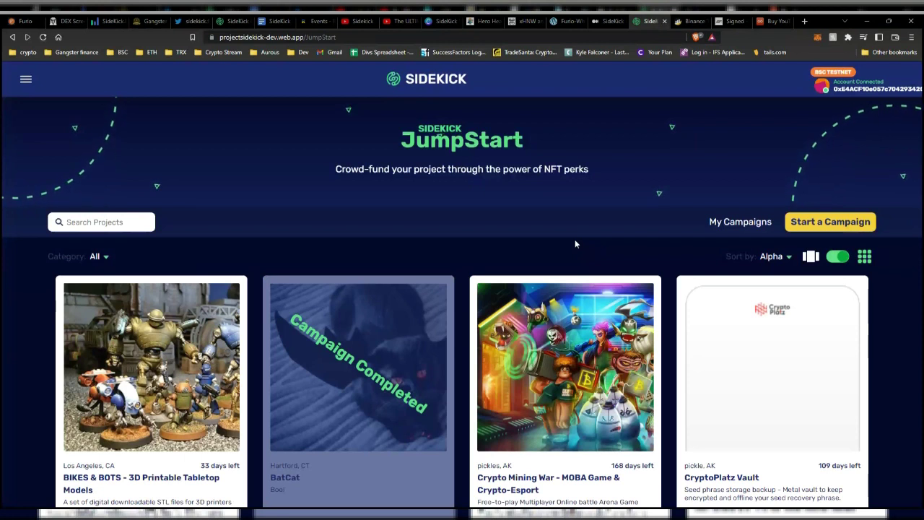
Step: Browse the JumpStart campaign cards and open the CryptoPlatz Vault campaign
scroll(563, 361, "down", 2)
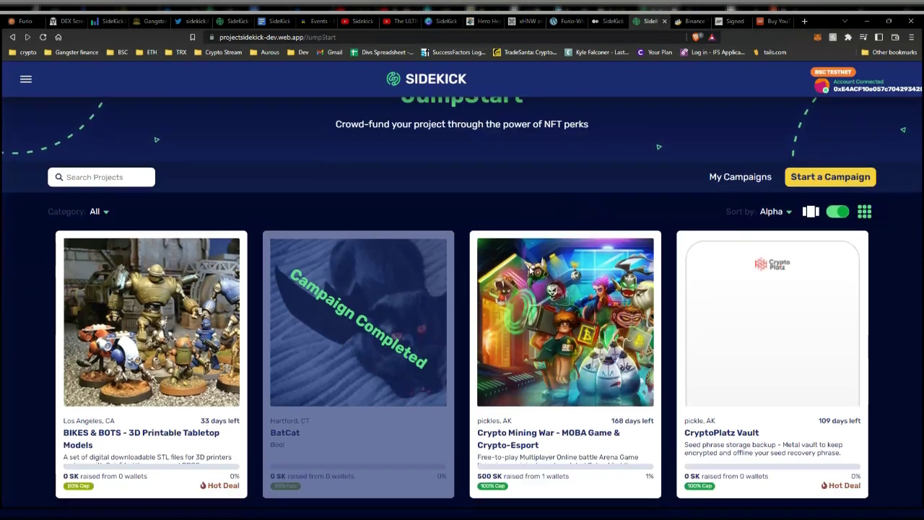
scroll(519, 496, "up", 1)
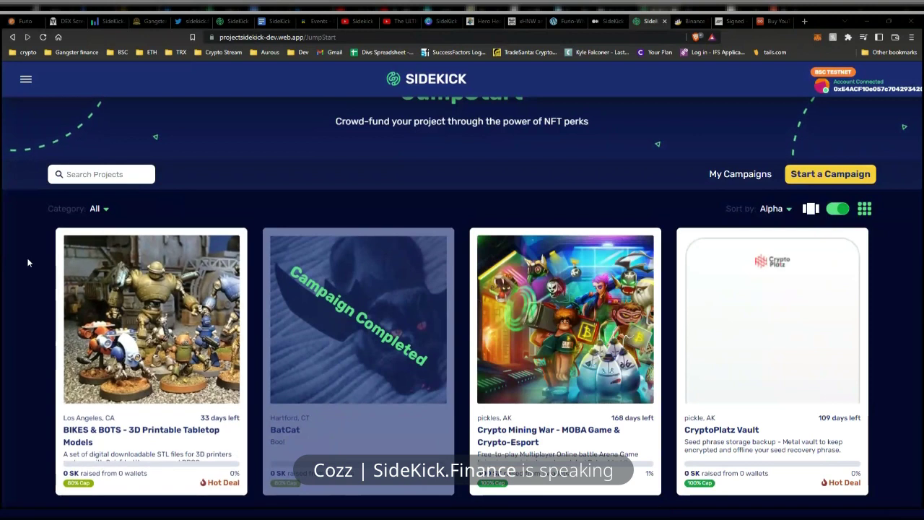
scroll(354, 296, "down", 2)
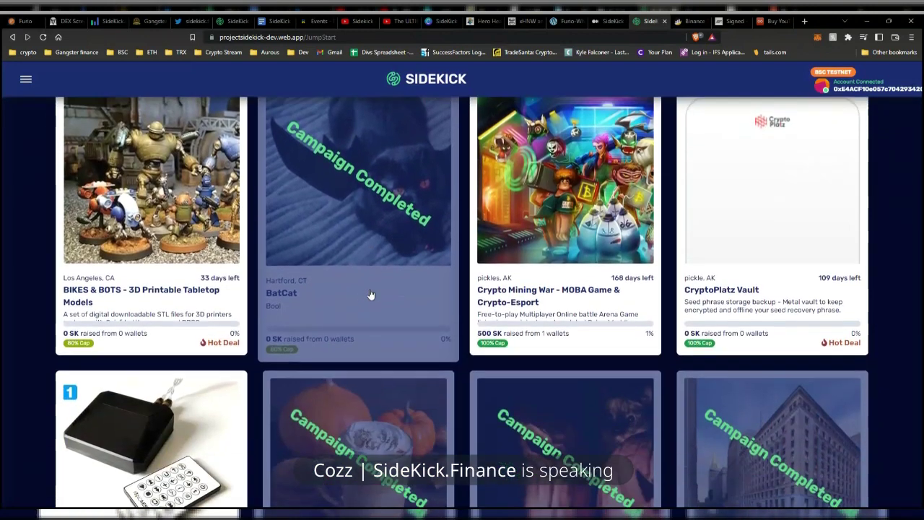
scroll(388, 293, "down", 1)
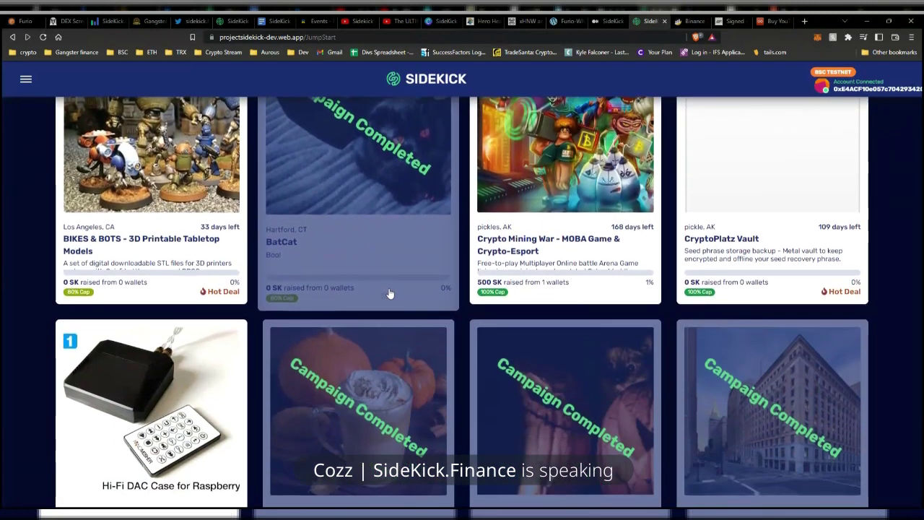
scroll(699, 272, "up", 3)
left_click(754, 309)
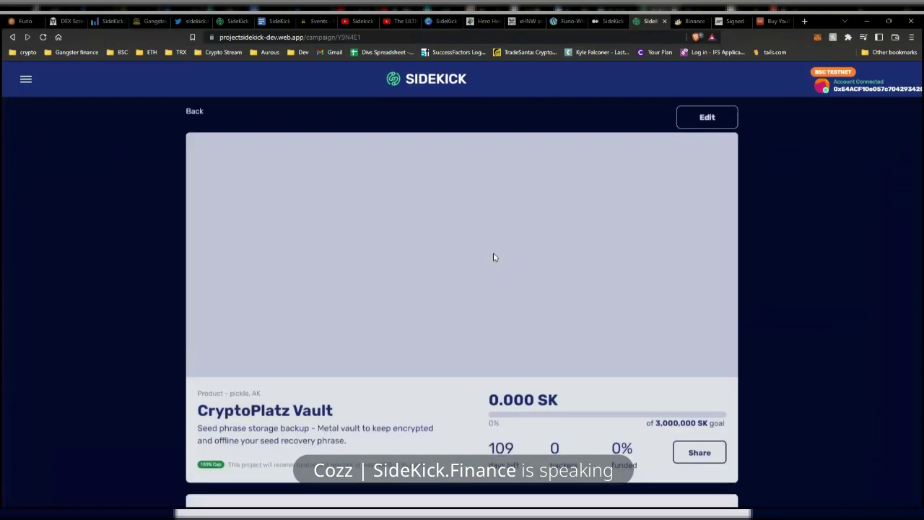
Step: Review the CryptoPlatz Vault campaign's Story, First Backers tier and funding summary, and return to the campaign listing
scroll(674, 258, "down", 2)
scroll(676, 257, "down", 4)
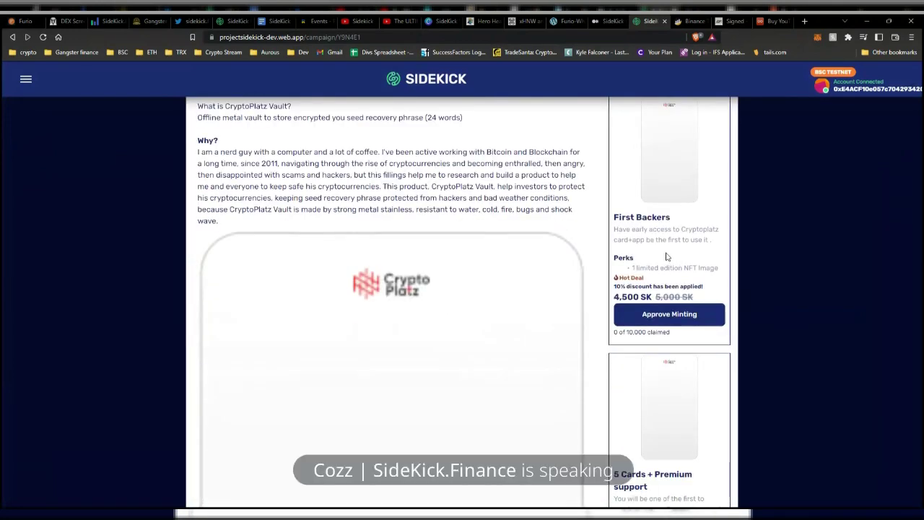
scroll(633, 256, "up", 1)
scroll(630, 255, "up", 1)
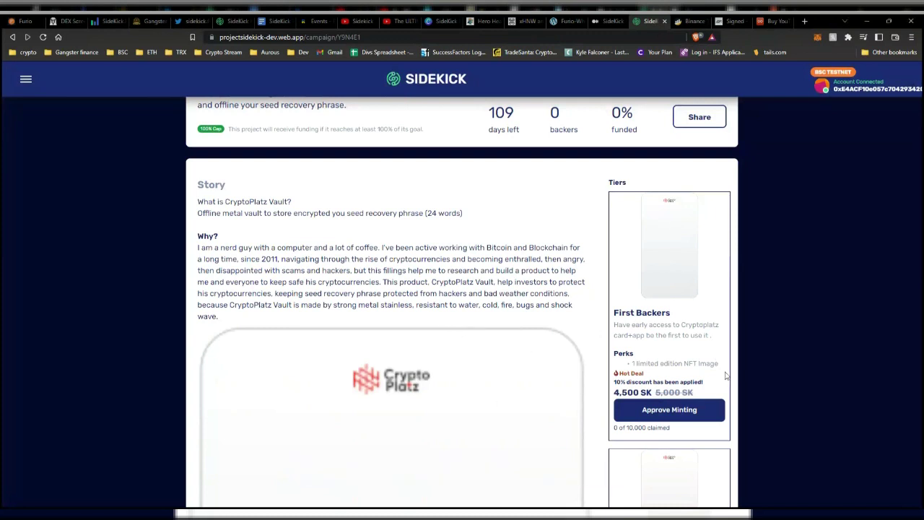
scroll(731, 321, "up", 3)
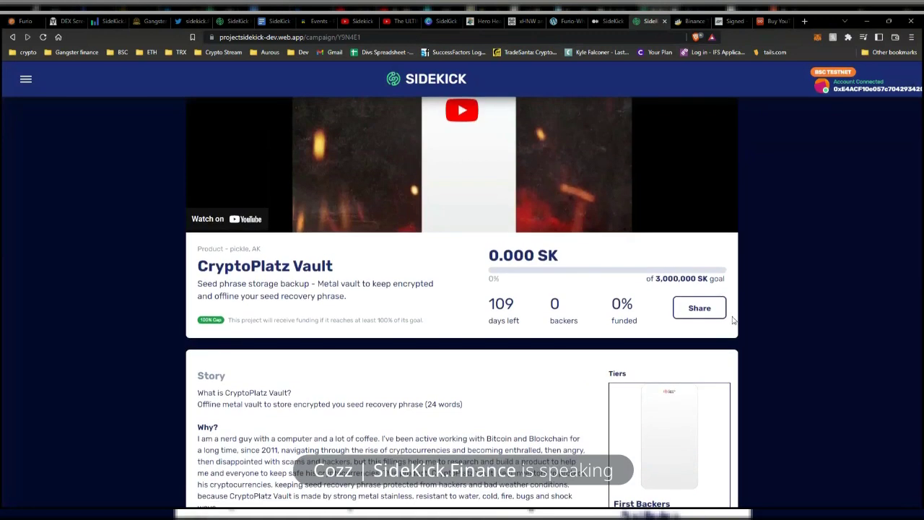
scroll(731, 320, "up", 2)
left_click(189, 112)
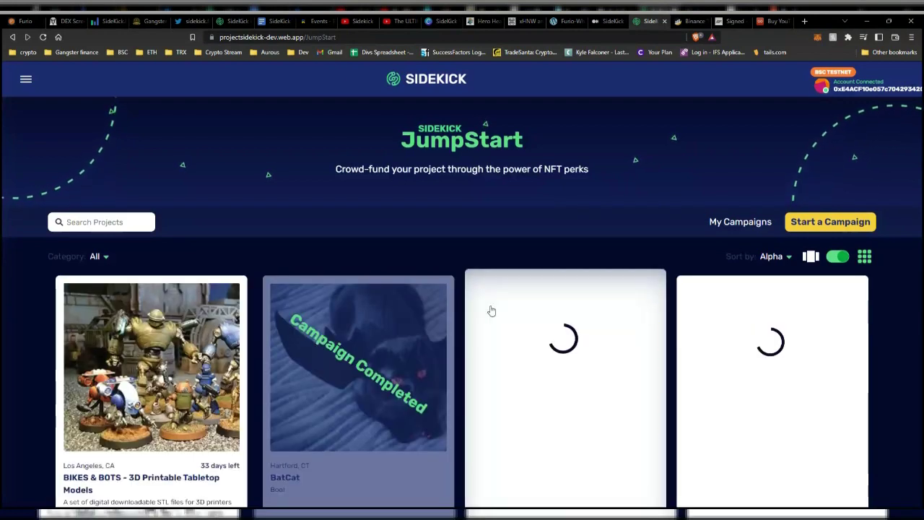
Step: Find the NanoSound ONE - Hi-Fi DAC Case for Raspberry Pi campaign in the JumpStart listing and open it
scroll(490, 310, "down", 2)
left_click(202, 303)
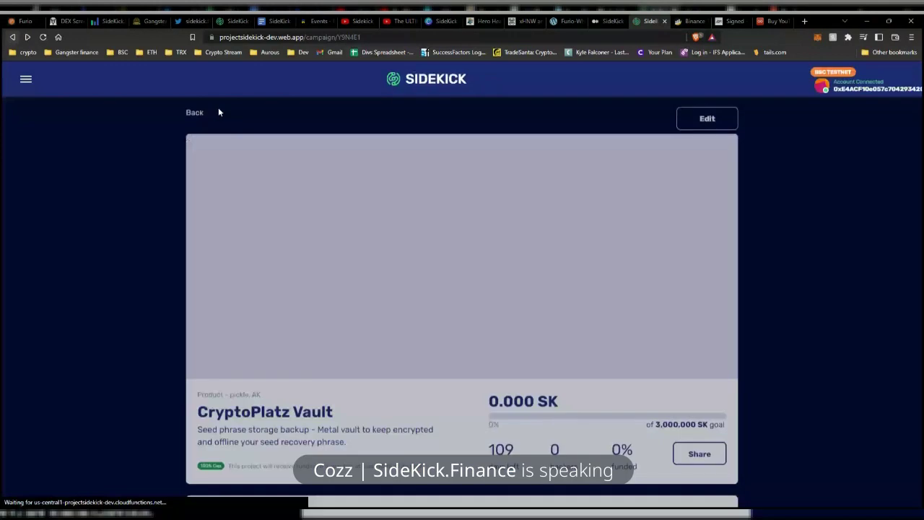
left_click(217, 108)
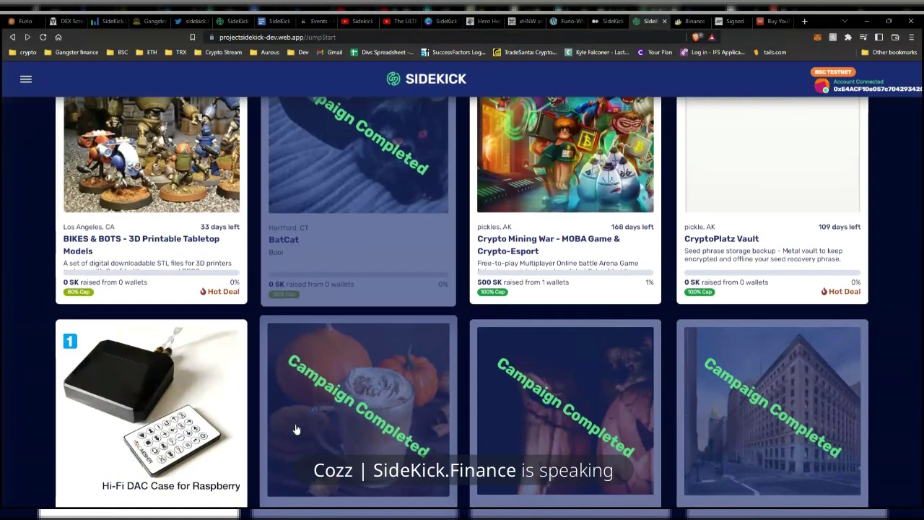
scroll(257, 367, "down", 1)
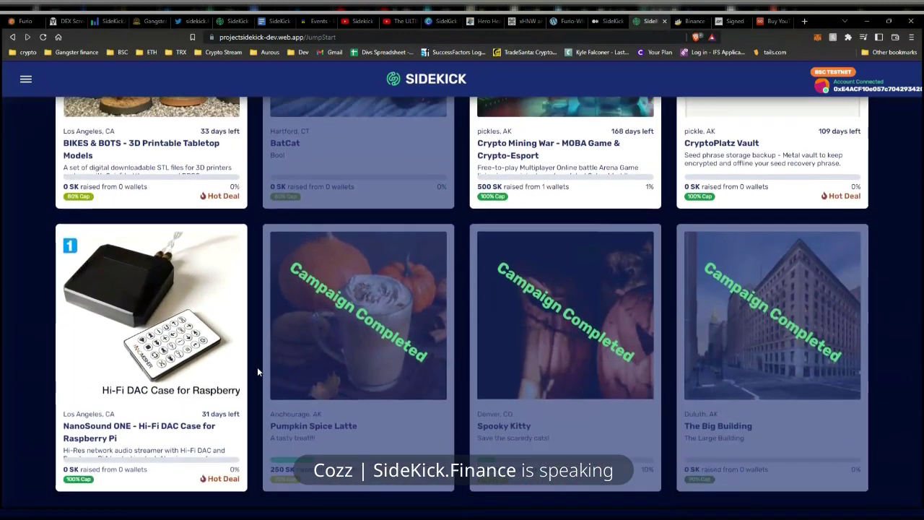
left_click(132, 369)
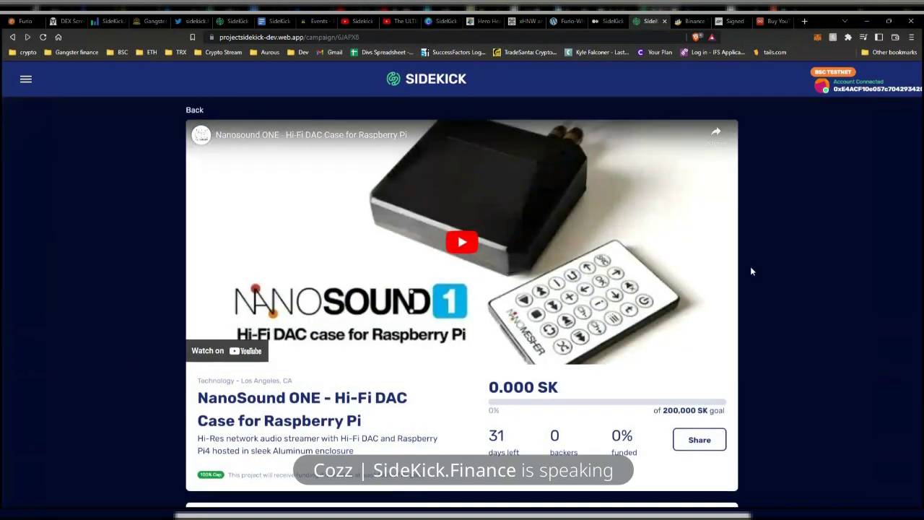
Step: Skim the opening of the NanoSound ONE campaign's Story, its NanoSound ONE Case tier and its funding summary
scroll(751, 271, "down", 2)
scroll(750, 272, "down", 3)
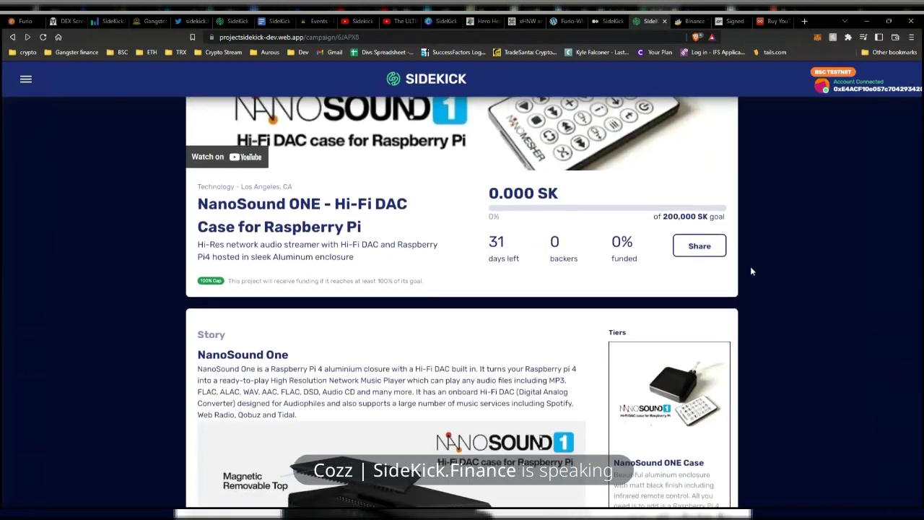
scroll(750, 271, "down", 2)
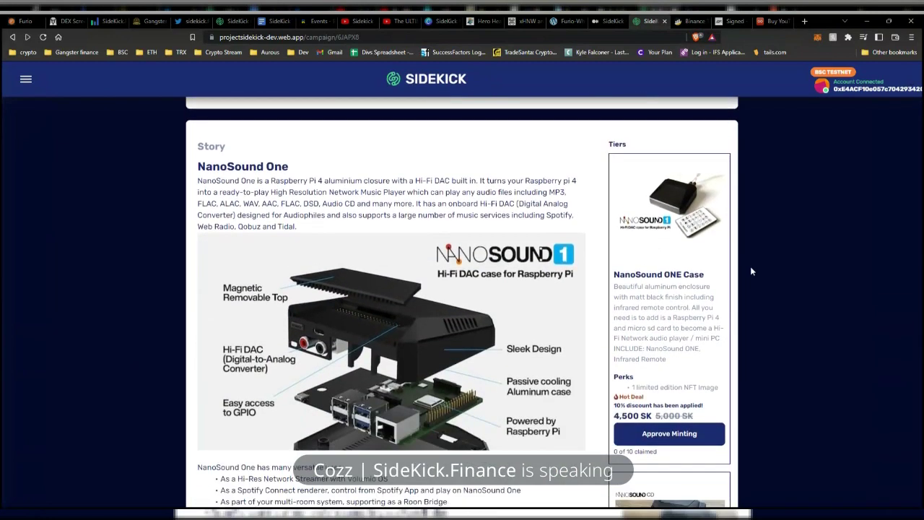
scroll(751, 271, "down", 3)
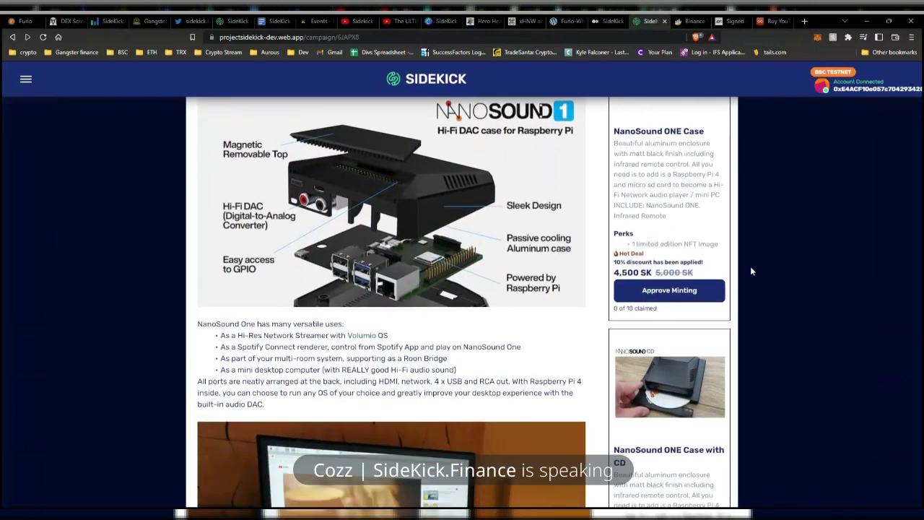
scroll(750, 265, "up", 7)
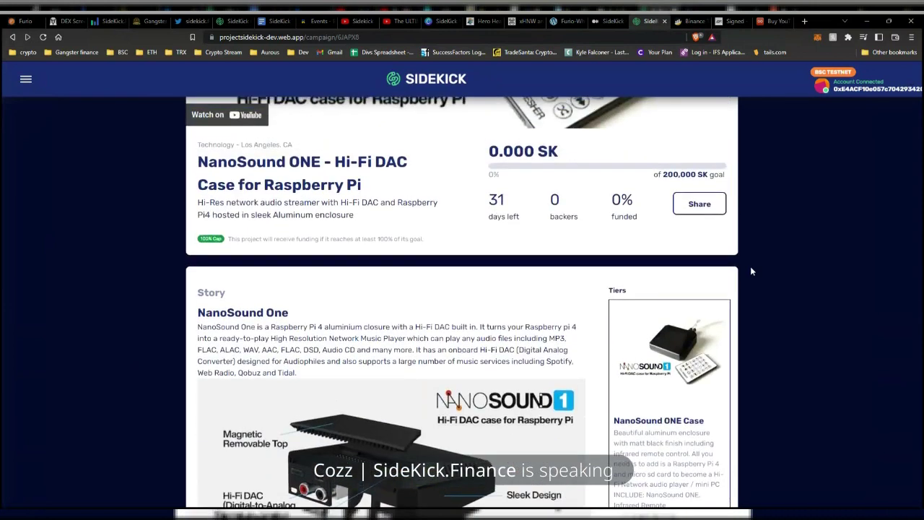
scroll(750, 272, "up", 2)
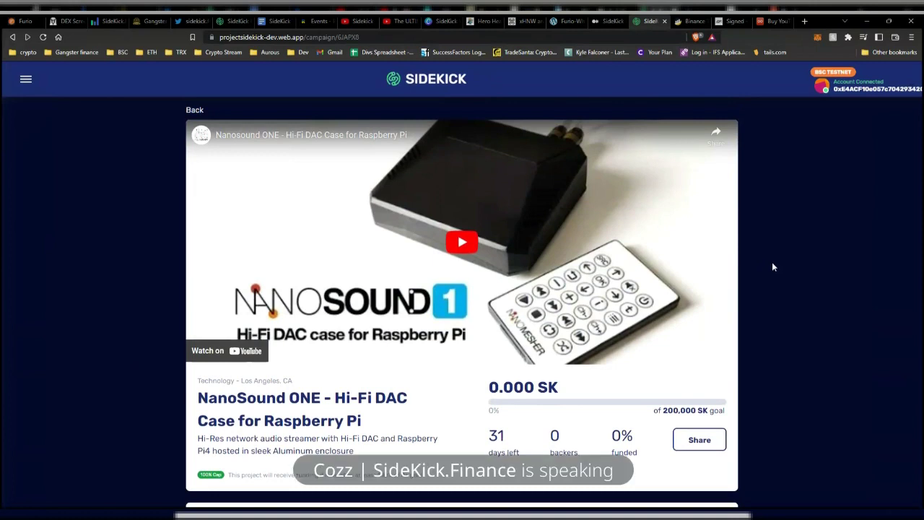
Step: Examine the NanoSound ONE campaign's Audio DAC and Enclosure specifications along with its NanoSound ONE Player tiers
scroll(775, 248, "down", 4)
scroll(777, 248, "down", 9)
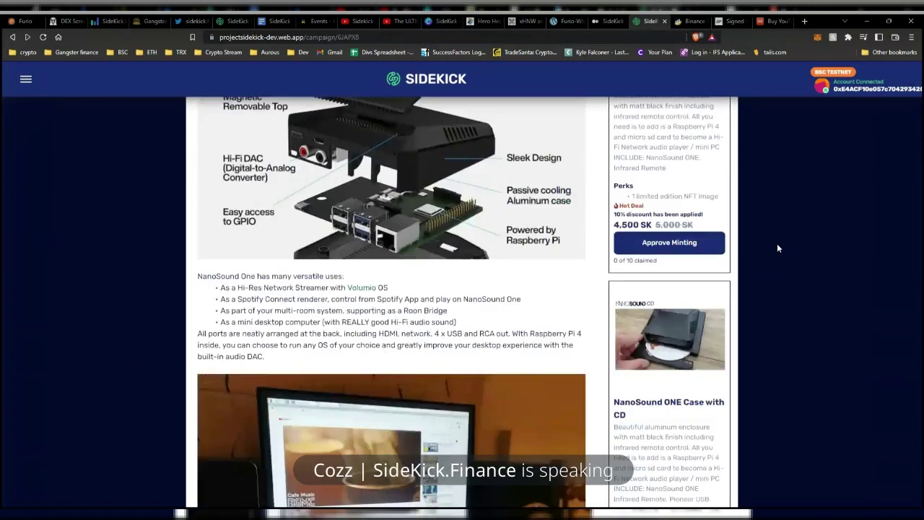
scroll(777, 248, "down", 3)
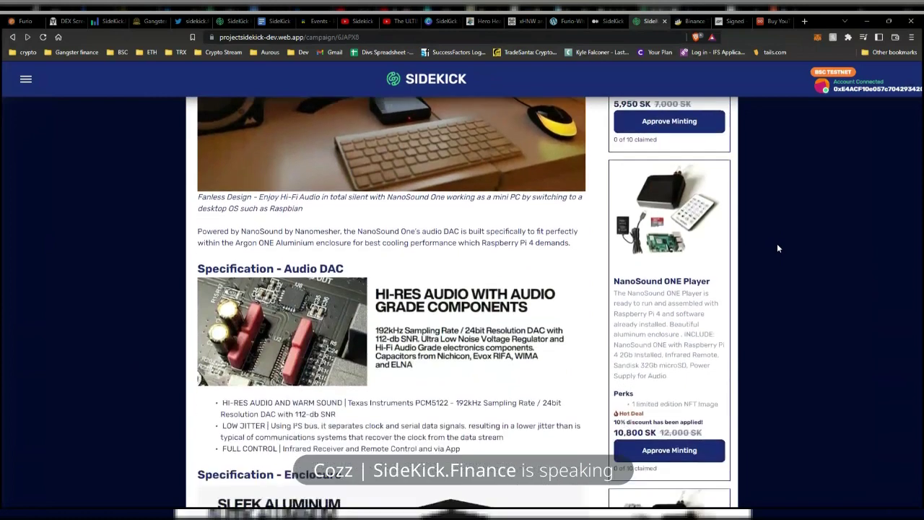
scroll(777, 248, "down", 4)
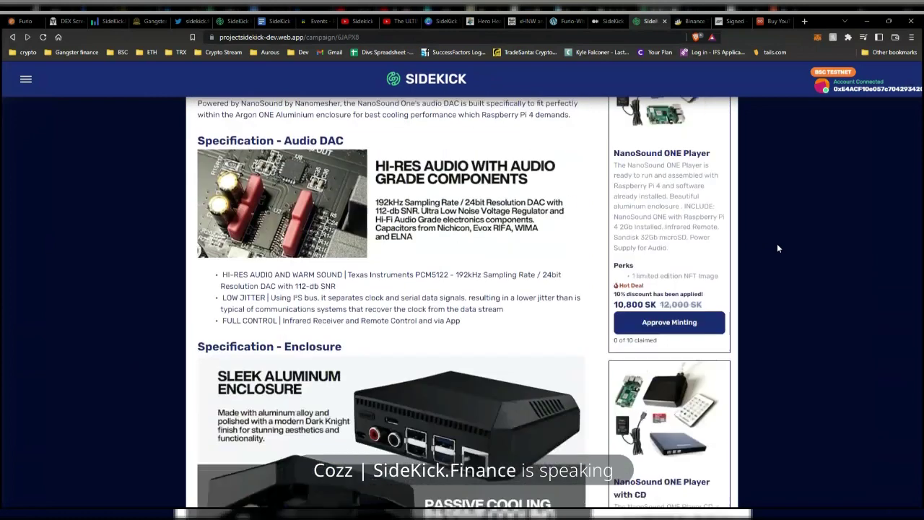
Step: Leave the NanoSound ONE campaign page and return to the JumpStart campaign listing
scroll(777, 248, "up", 6)
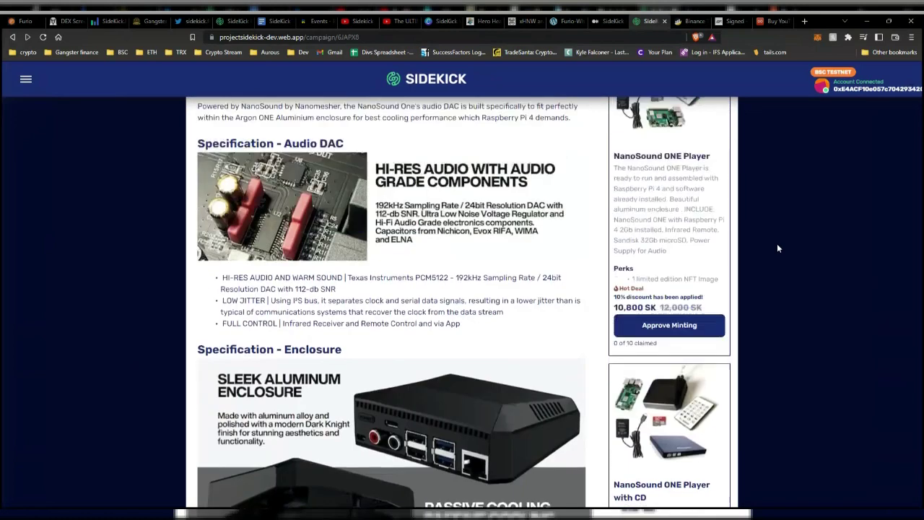
scroll(777, 248, "up", 10)
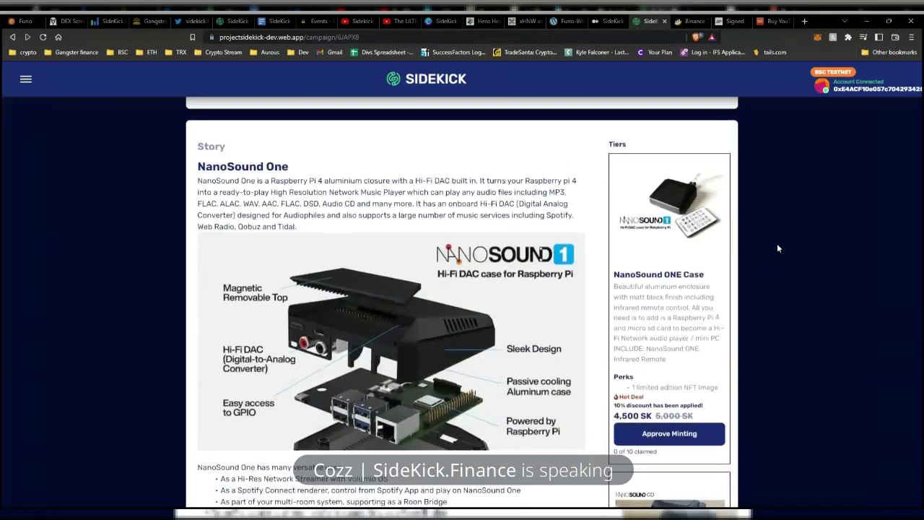
scroll(777, 248, "up", 1)
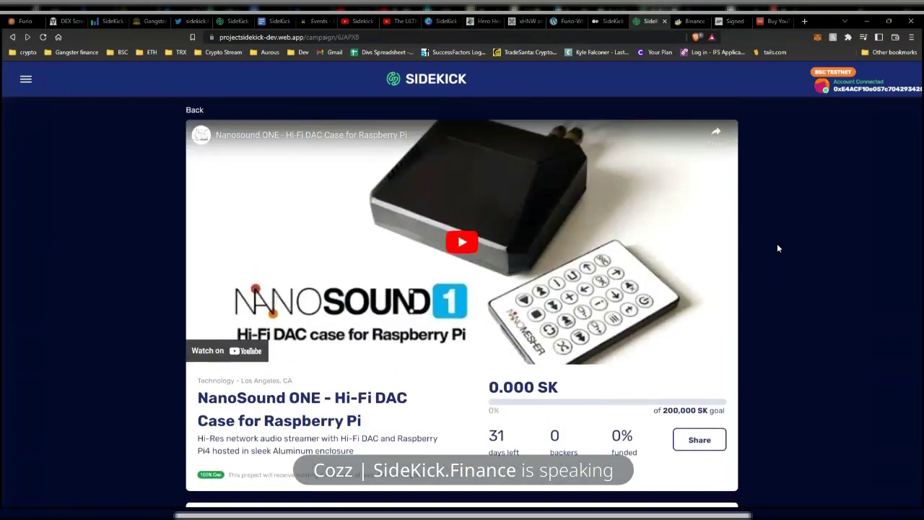
left_click(196, 110)
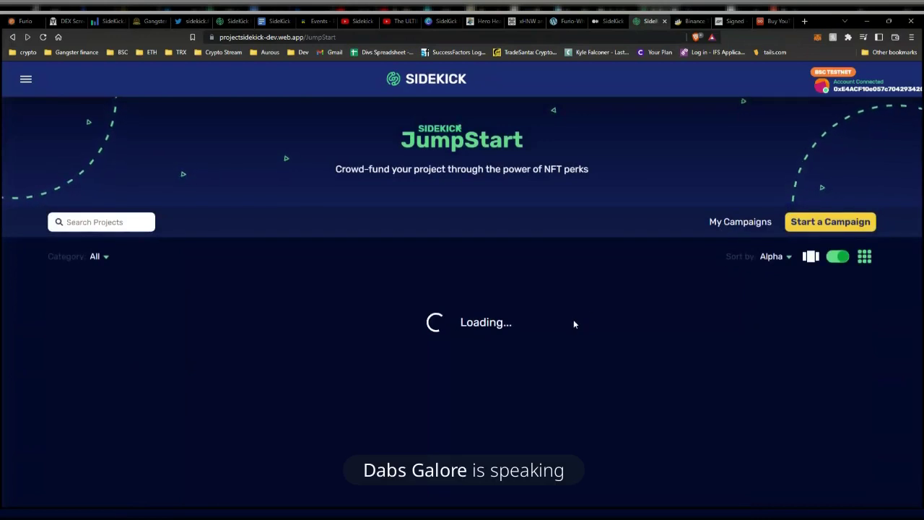
Step: Look over the JumpStart listing's active and completed campaign cards in the first two rows
scroll(575, 324, "down", 2)
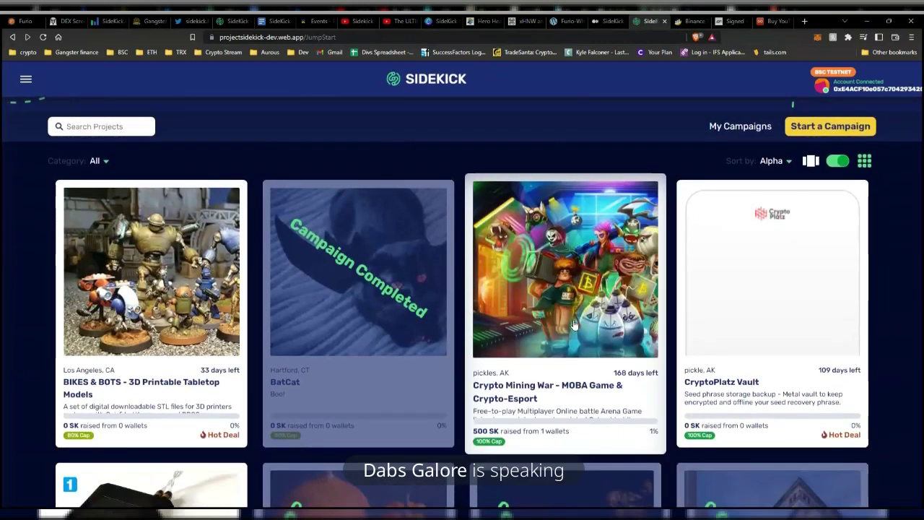
scroll(574, 325, "up", 1)
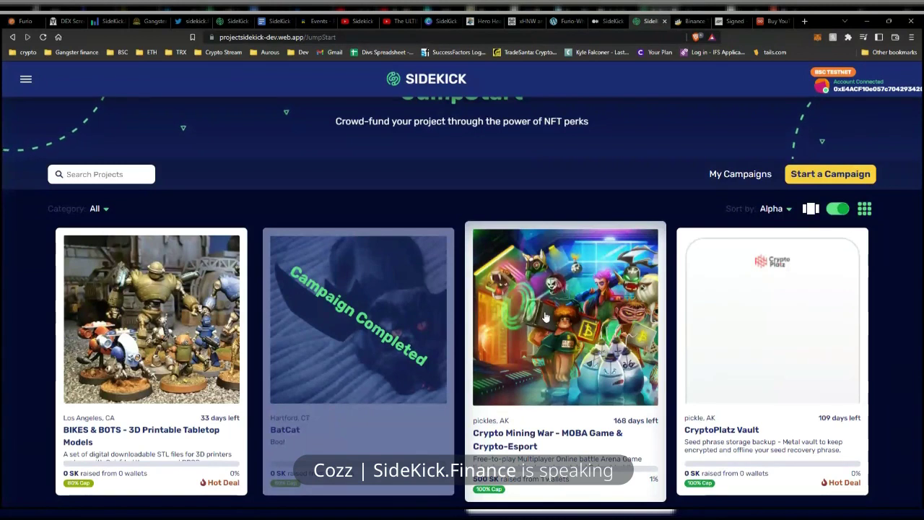
scroll(544, 316, "down", 1)
scroll(458, 343, "down", 2)
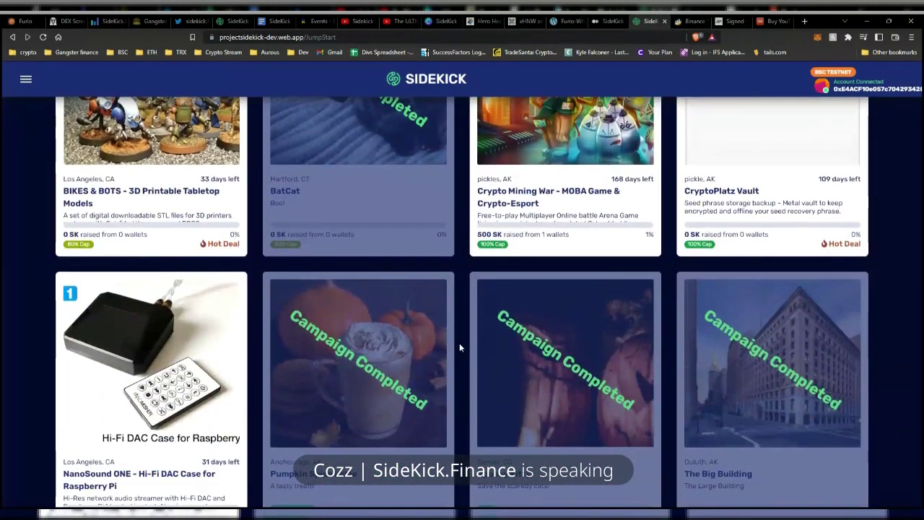
scroll(459, 347, "down", 1)
scroll(459, 343, "up", 5)
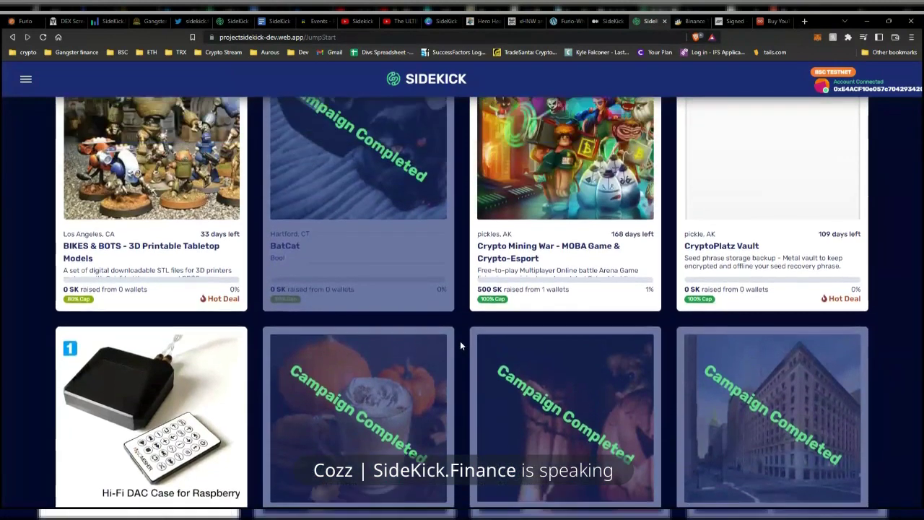
scroll(460, 343, "up", 1)
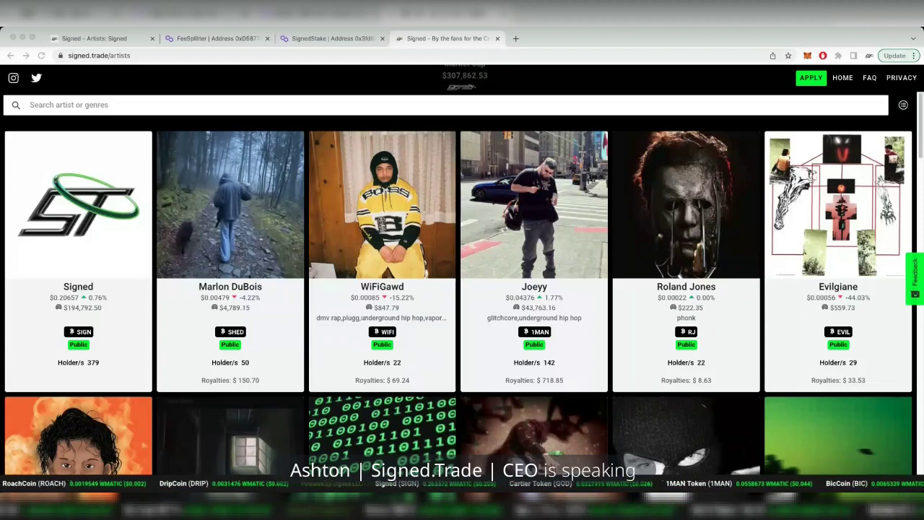
Step: Switch to the Signed.Trade artists page and survey the artist token cards from SIGN down past the ROACH row
left_click(396, 36)
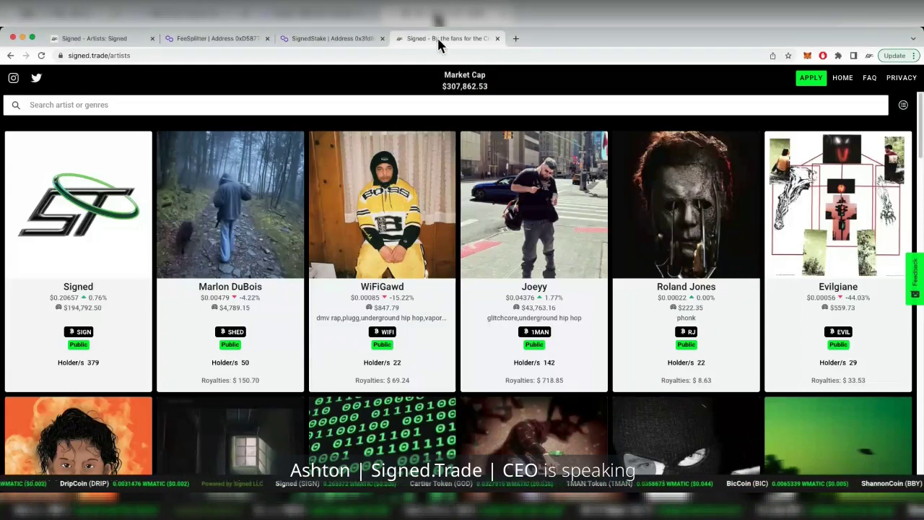
scroll(372, 217, "down", 3)
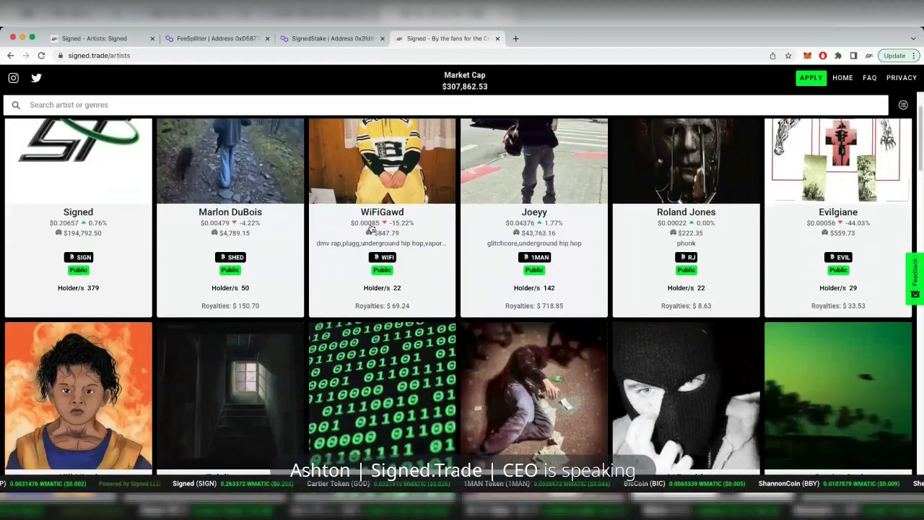
scroll(372, 227, "down", 10)
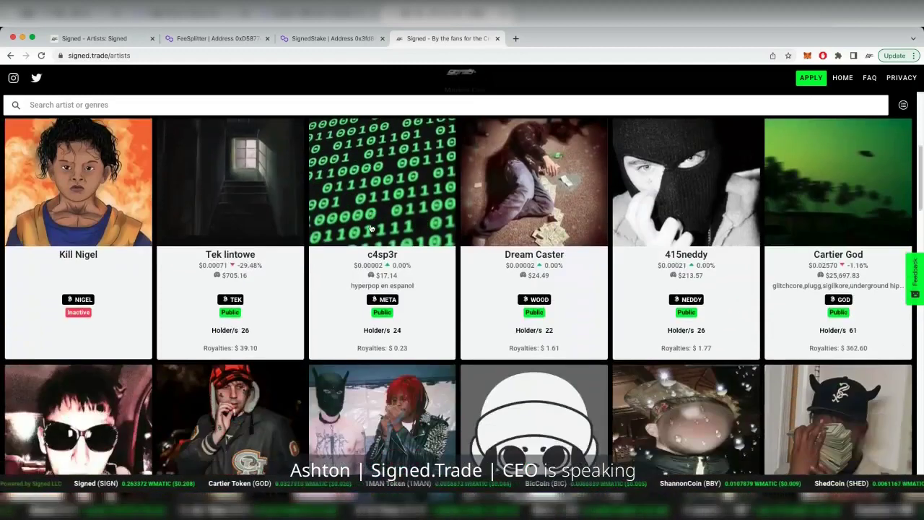
scroll(371, 228, "down", 3)
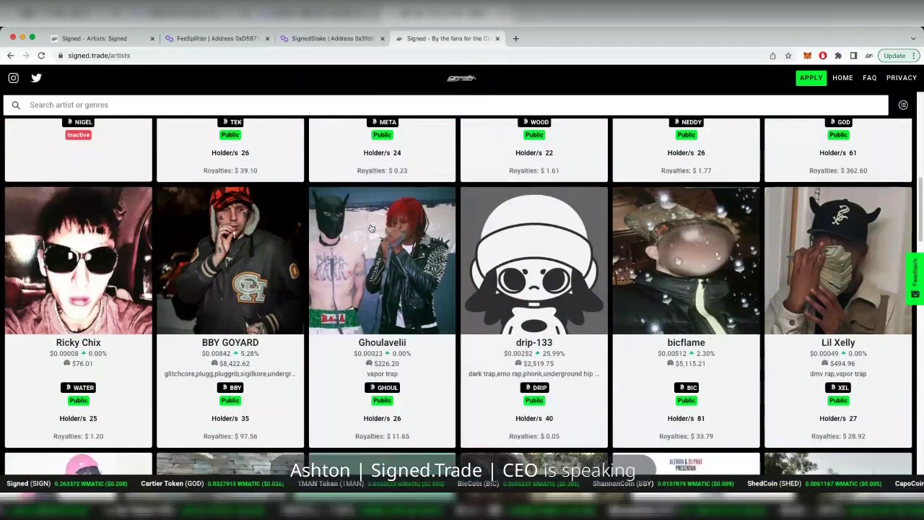
scroll(370, 228, "down", 13)
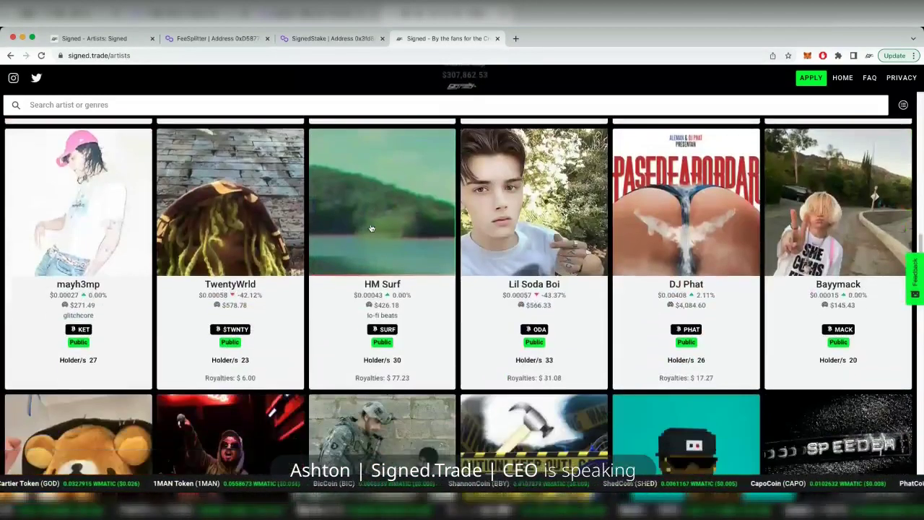
scroll(370, 228, "down", 8)
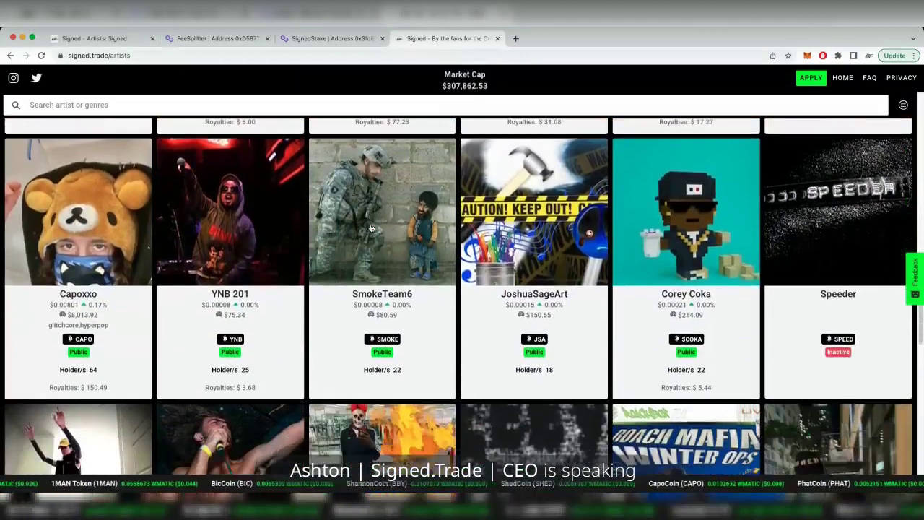
scroll(371, 228, "down", 8)
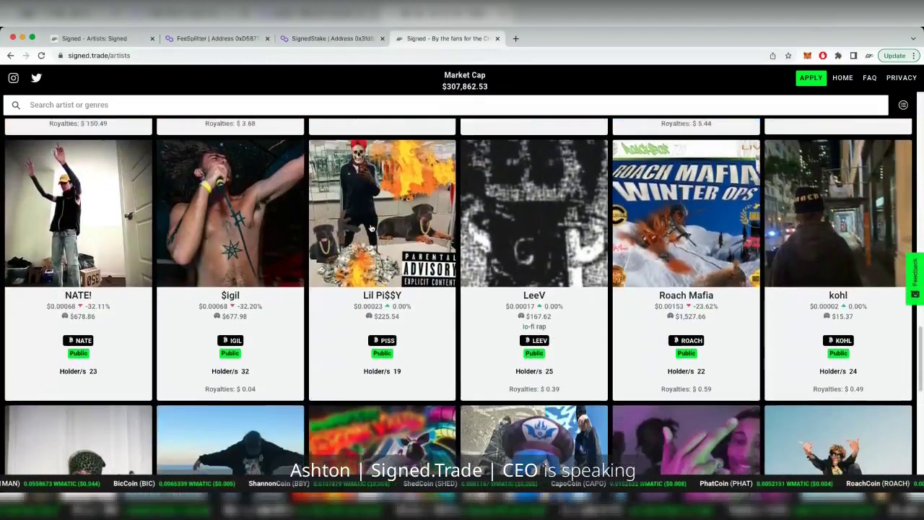
scroll(371, 228, "down", 1)
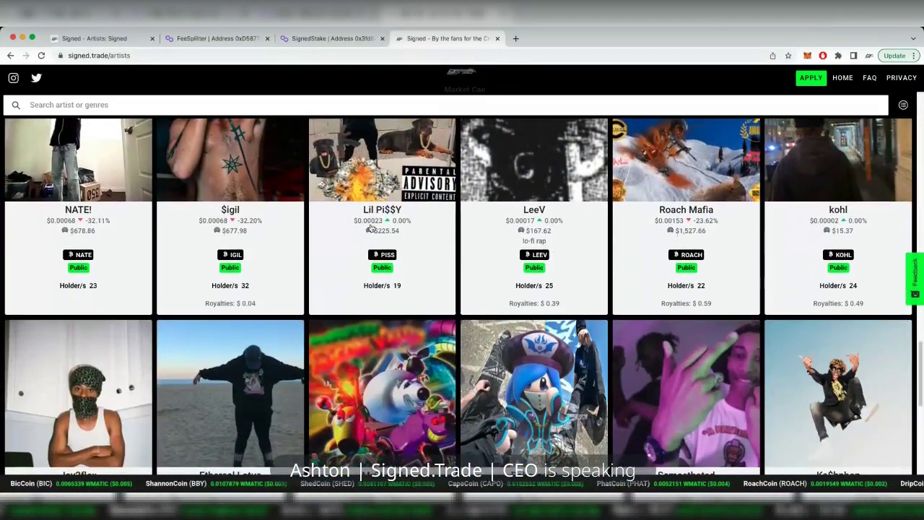
Step: Look back over the artist cards from the ROACH row up to the SIGN token's row
scroll(371, 228, "up", 3)
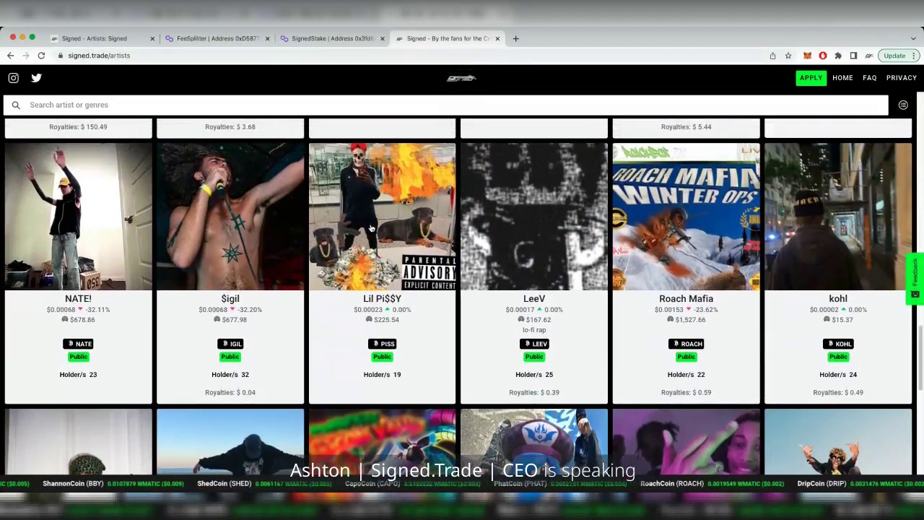
scroll(221, 250, "up", 1)
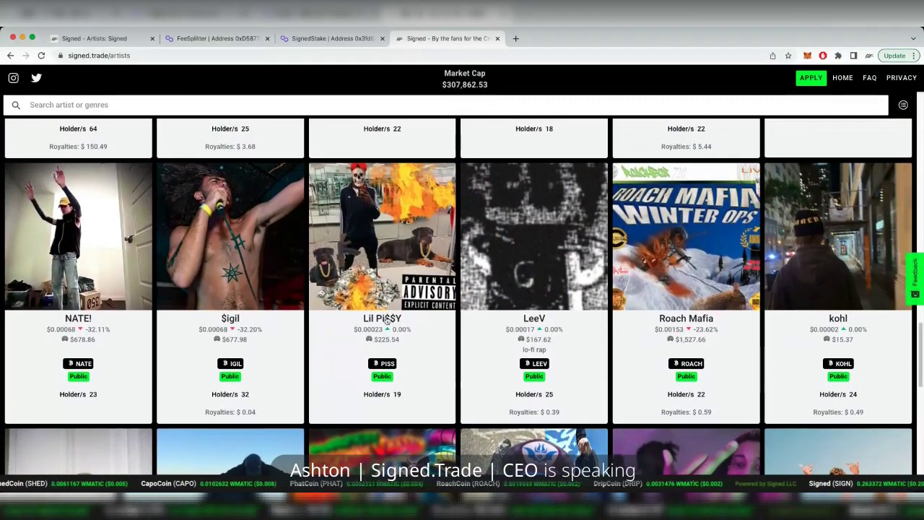
scroll(387, 320, "up", 4)
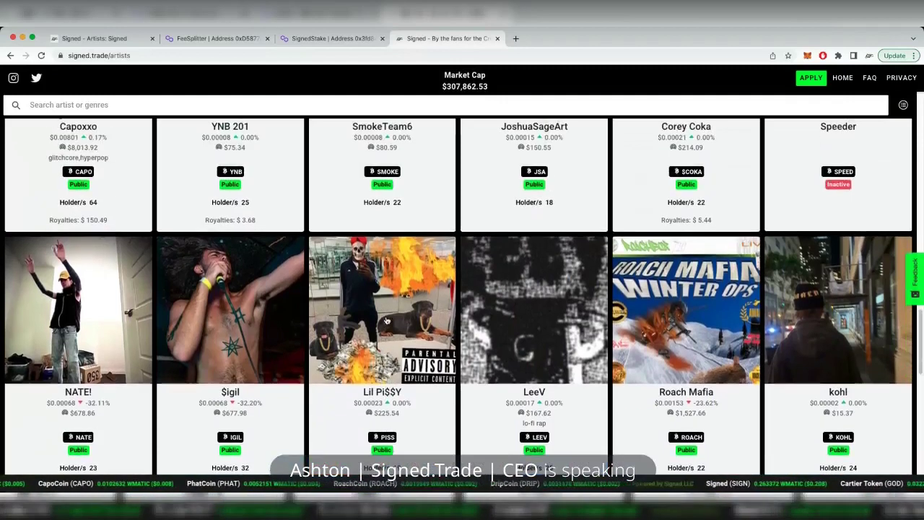
scroll(386, 320, "up", 4)
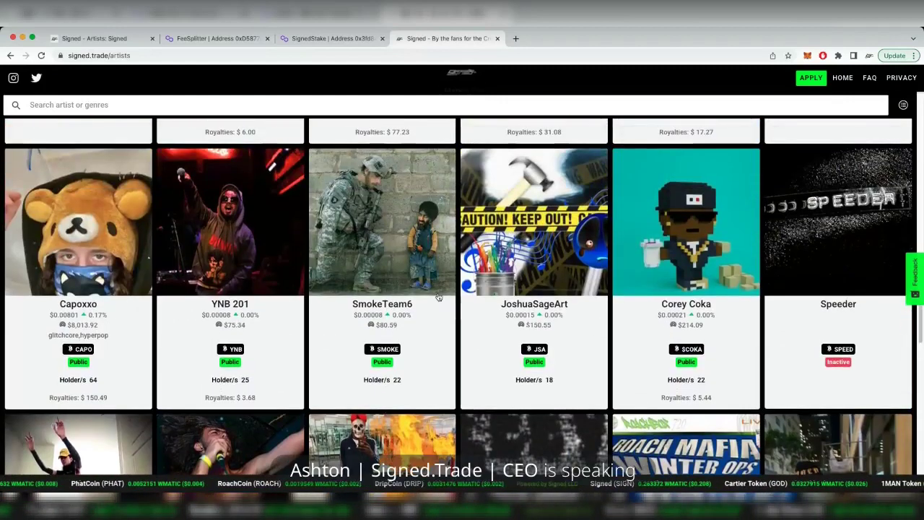
scroll(384, 296, "up", 14)
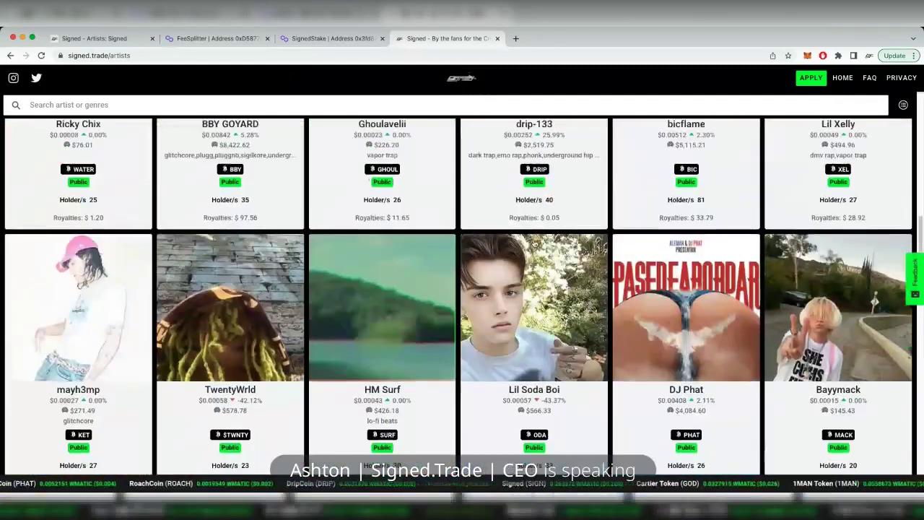
scroll(470, 312, "up", 12)
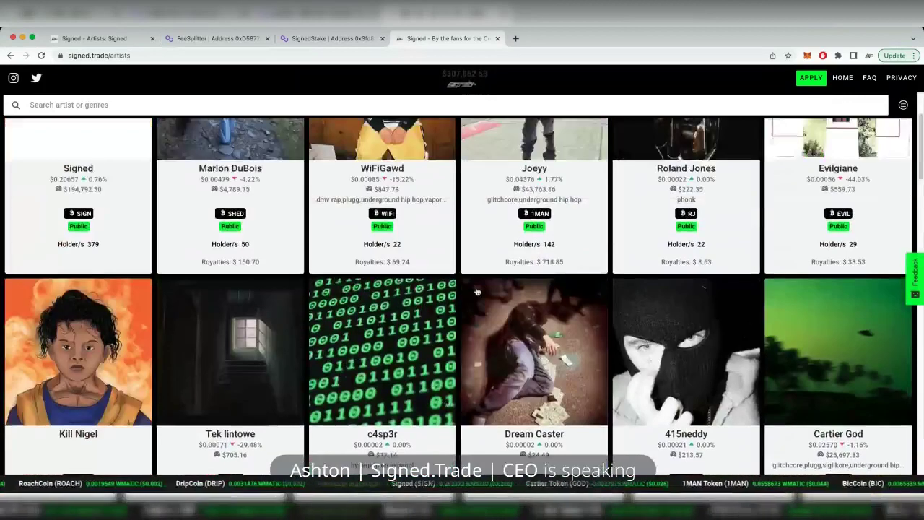
scroll(470, 312, "up", 2)
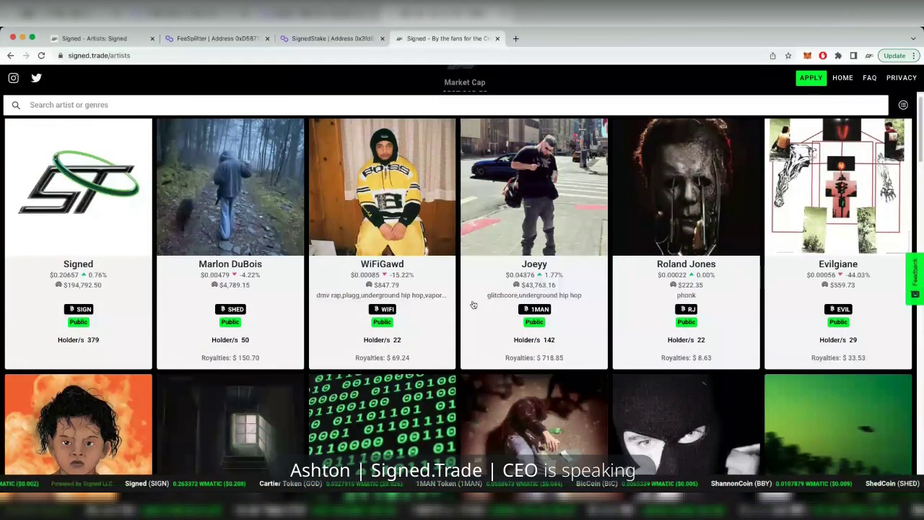
Step: Compare token prices, holders and royalties on the artist cards from the NIGEL row down to the CAPO row
scroll(751, 296, "down", 4)
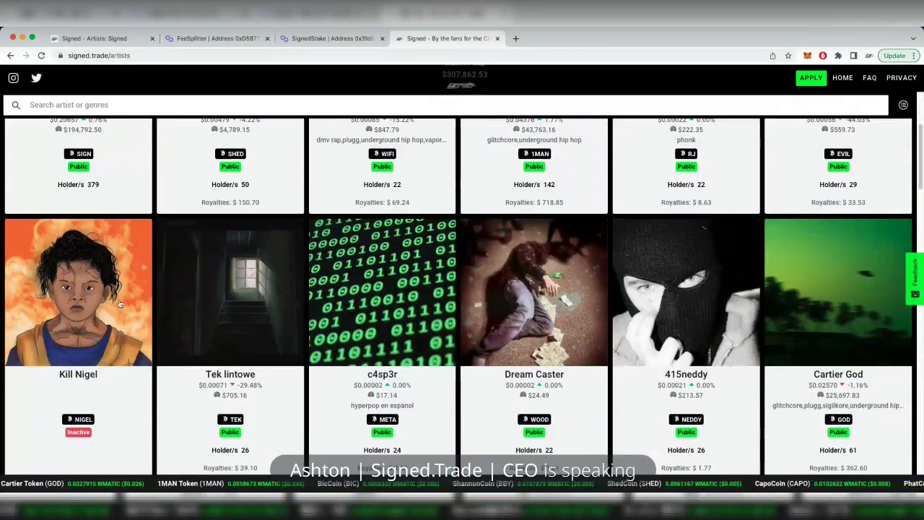
scroll(115, 325, "down", 4)
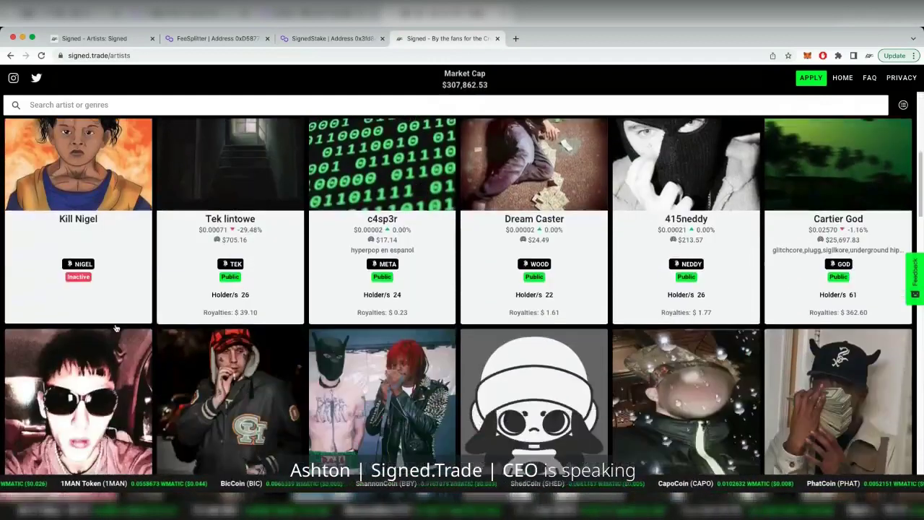
scroll(115, 328, "down", 1)
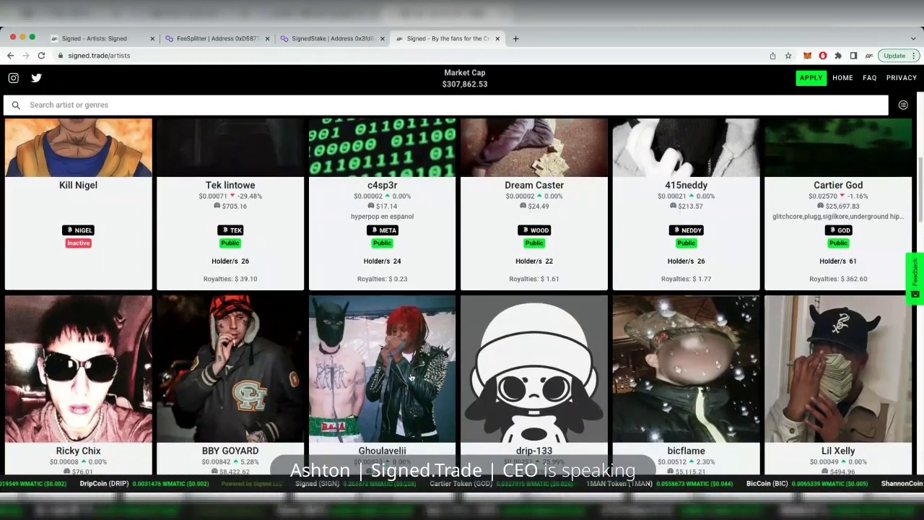
scroll(411, 377, "down", 3)
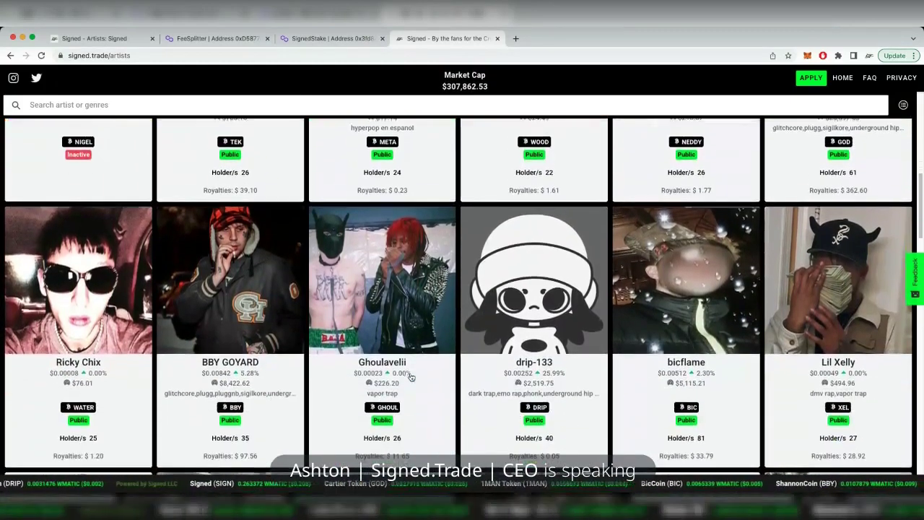
scroll(411, 377, "down", 5)
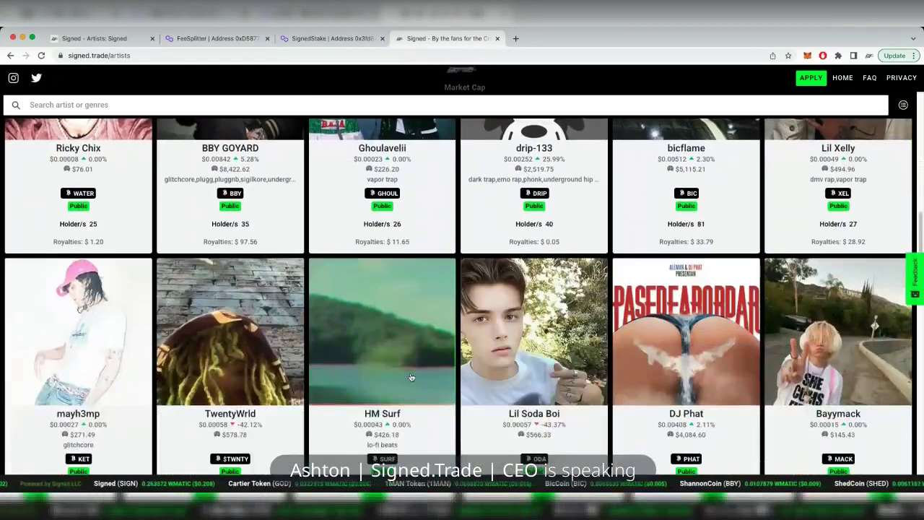
scroll(411, 376, "down", 4)
scroll(411, 376, "down", 3)
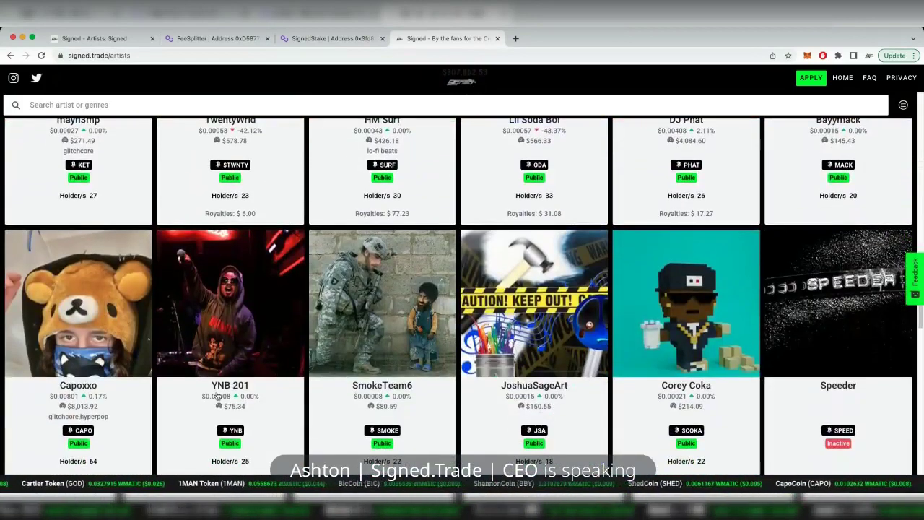
Step: Inspect the CAPO to SPEED row of artist cards and continue to the FLEX and CHEEZ presale cards
scroll(227, 370, "down", 3)
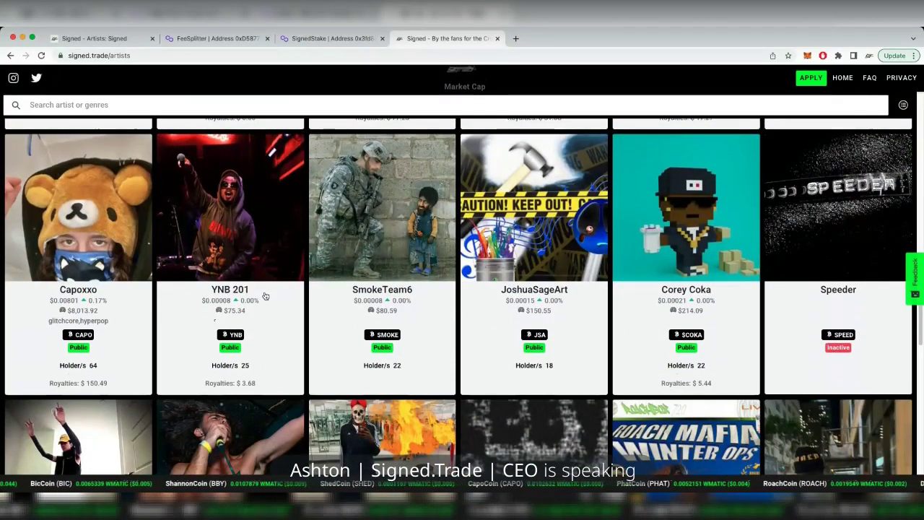
scroll(265, 296, "up", 1)
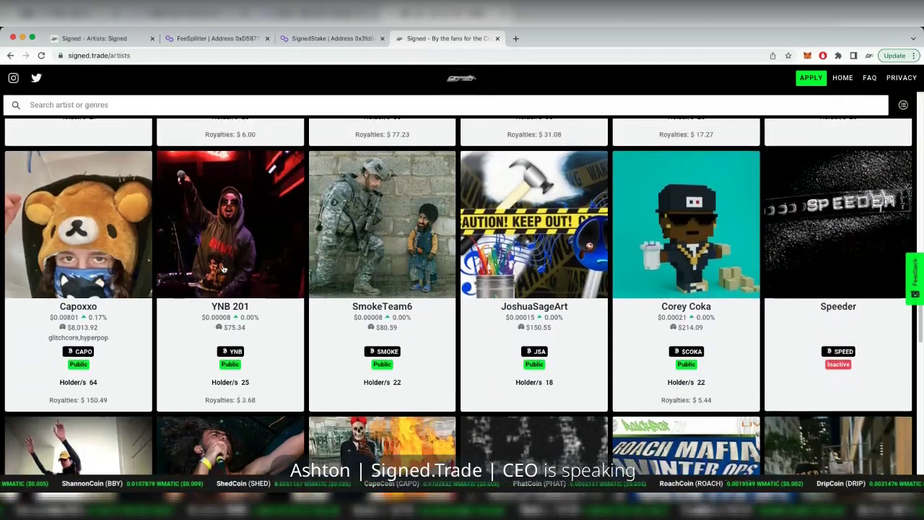
scroll(223, 268, "up", 1)
scroll(289, 296, "down", 2)
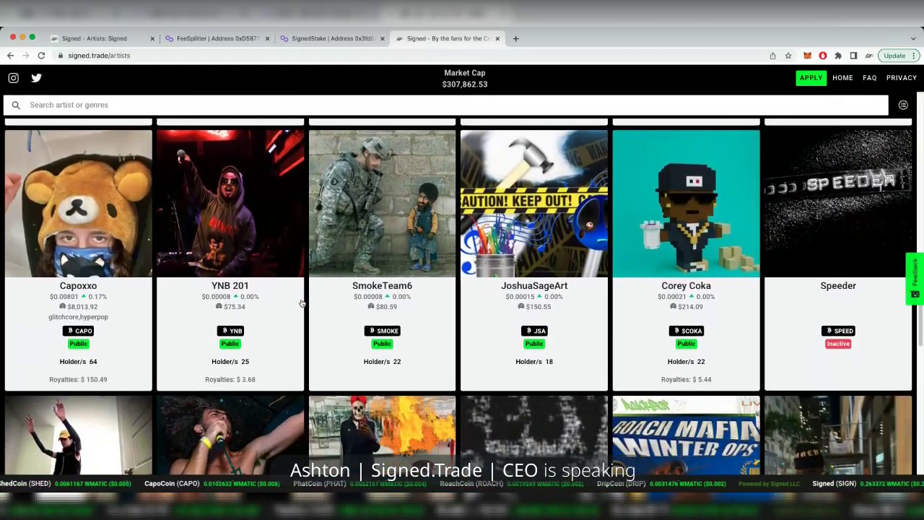
scroll(302, 303, "down", 5)
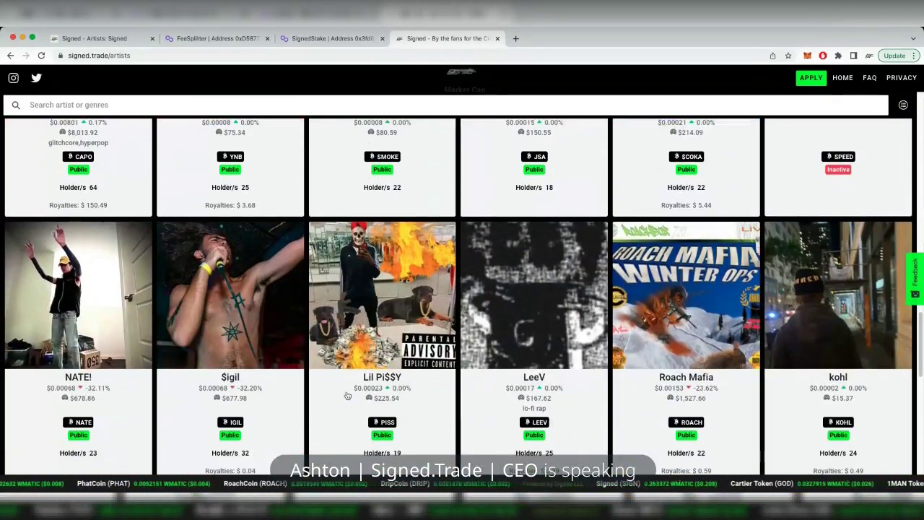
scroll(347, 396, "down", 12)
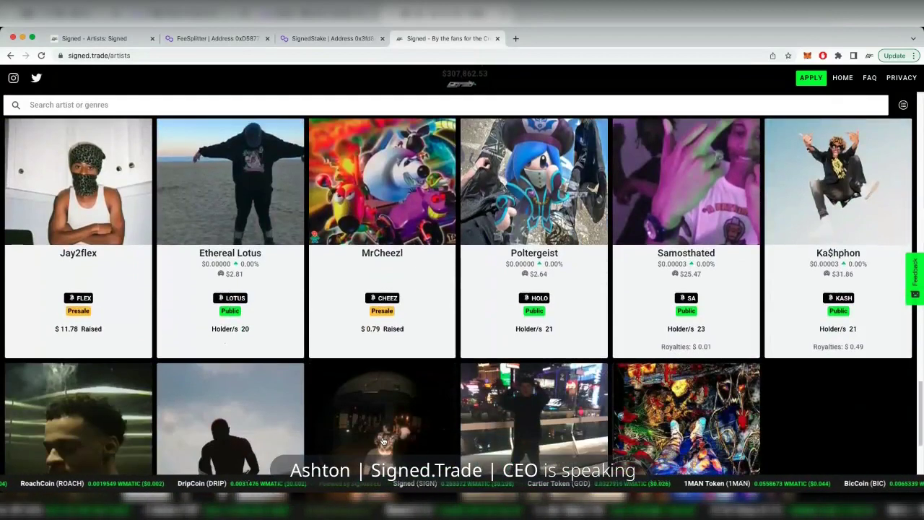
Step: Inspect the final rows of artist cards through KILLXERO and return to the SIGN to EVIL row
scroll(383, 440, "down", 4)
scroll(383, 440, "up", 1)
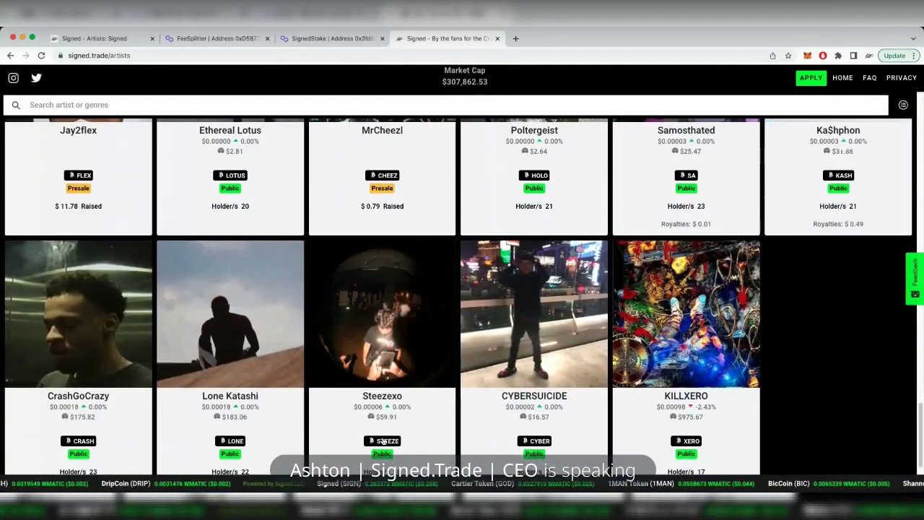
scroll(383, 440, "up", 15)
scroll(499, 364, "up", 7)
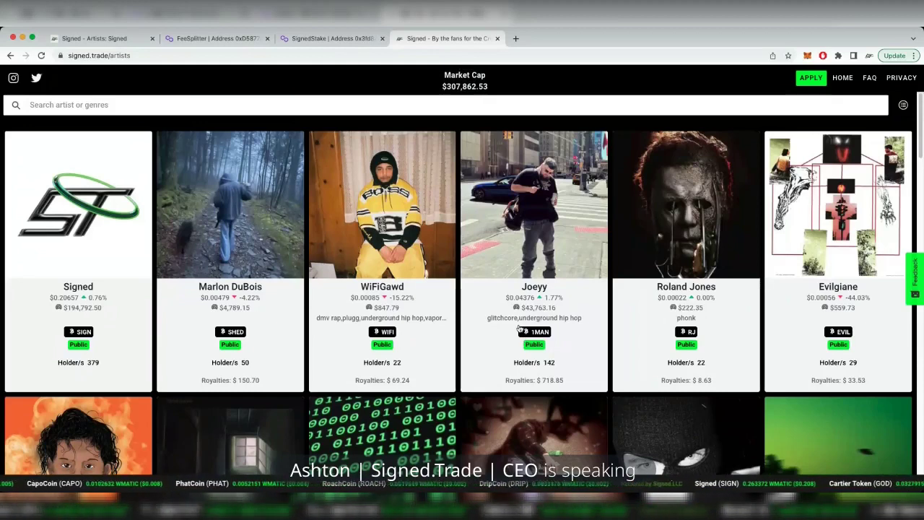
scroll(371, 353, "down", 1)
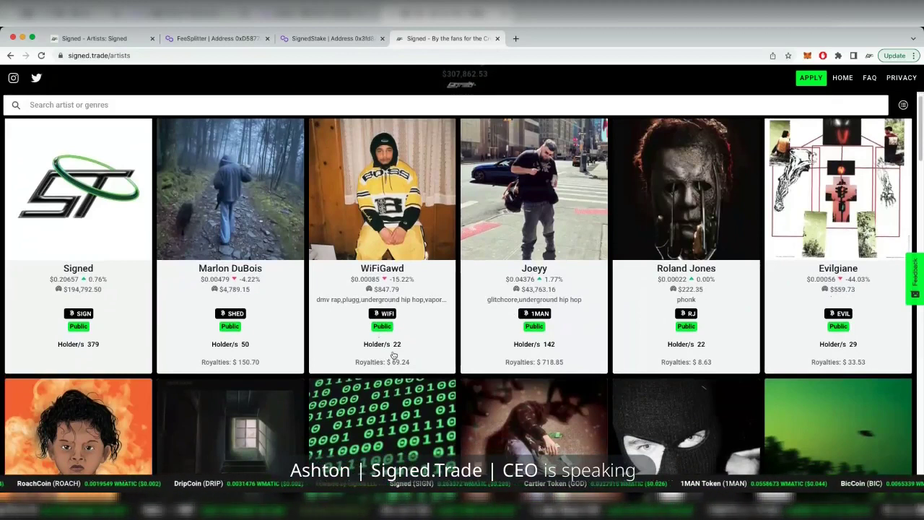
scroll(499, 338, "down", 1)
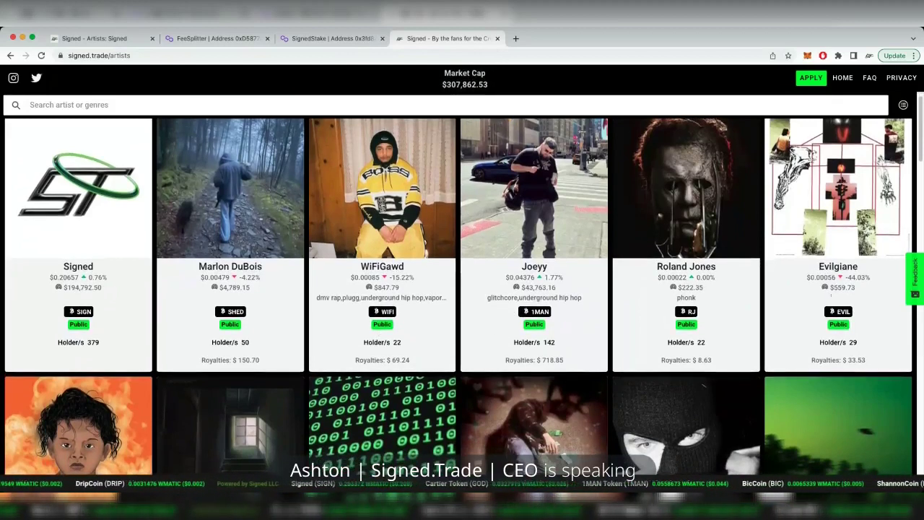
Step: Switch to the SIGN token page and examine its price chart, ETF tier system and Trade section
key("super+1")
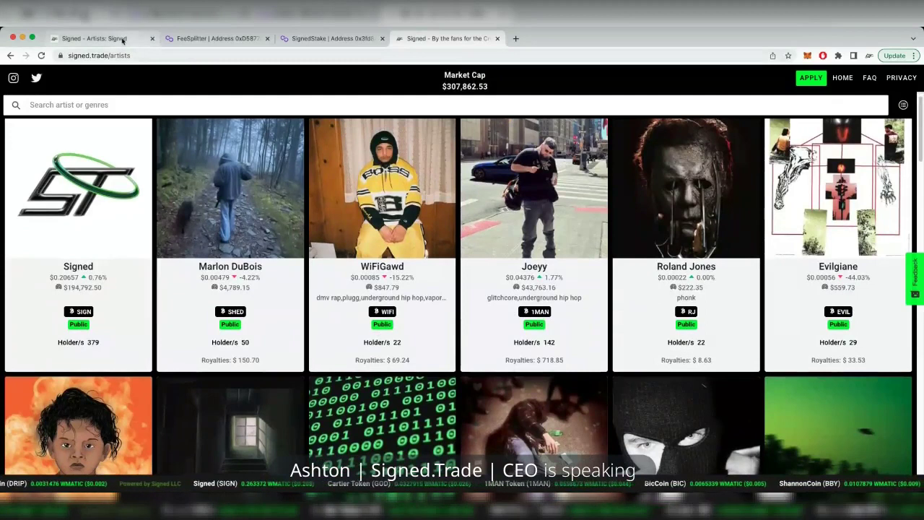
scroll(706, 251, "down", 2)
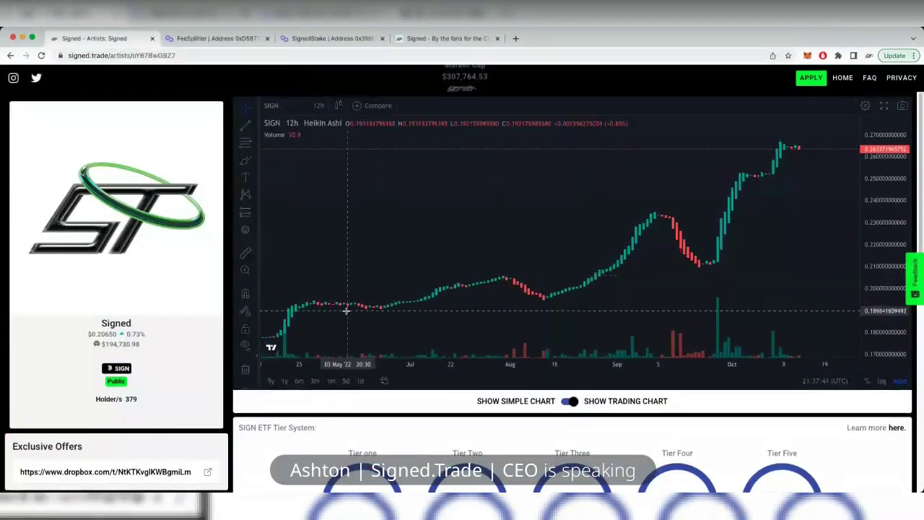
scroll(456, 438, "down", 3)
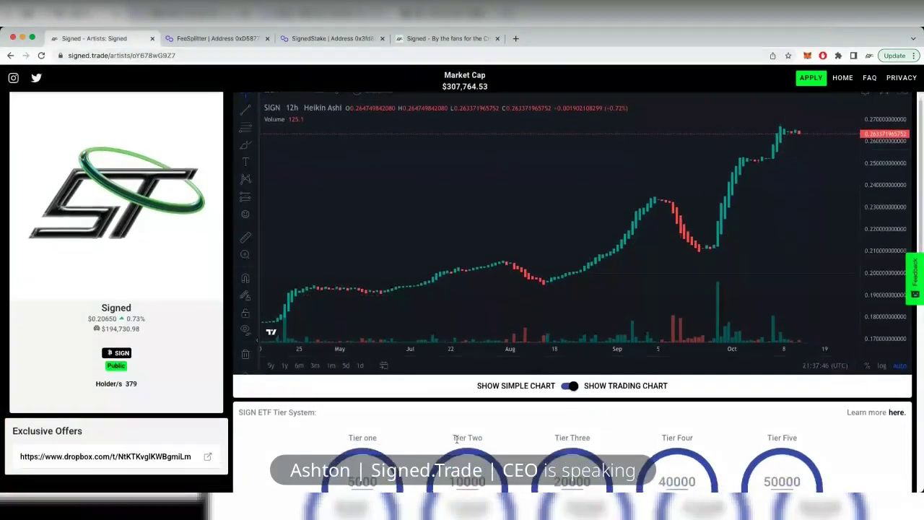
scroll(457, 438, "down", 3)
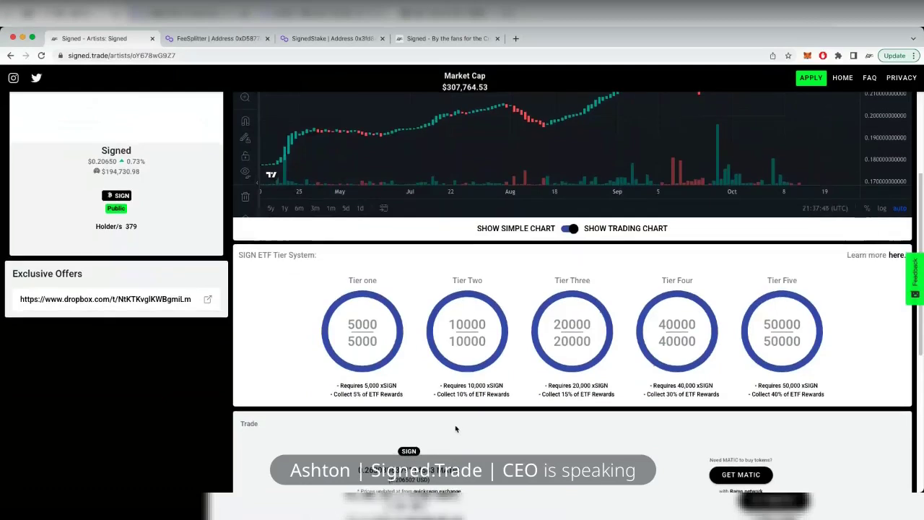
scroll(455, 429, "down", 1)
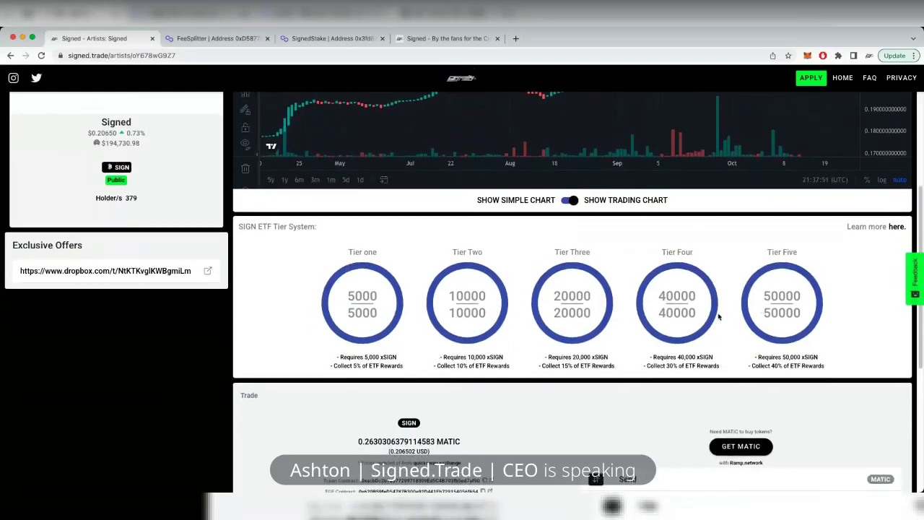
scroll(352, 348, "down", 1)
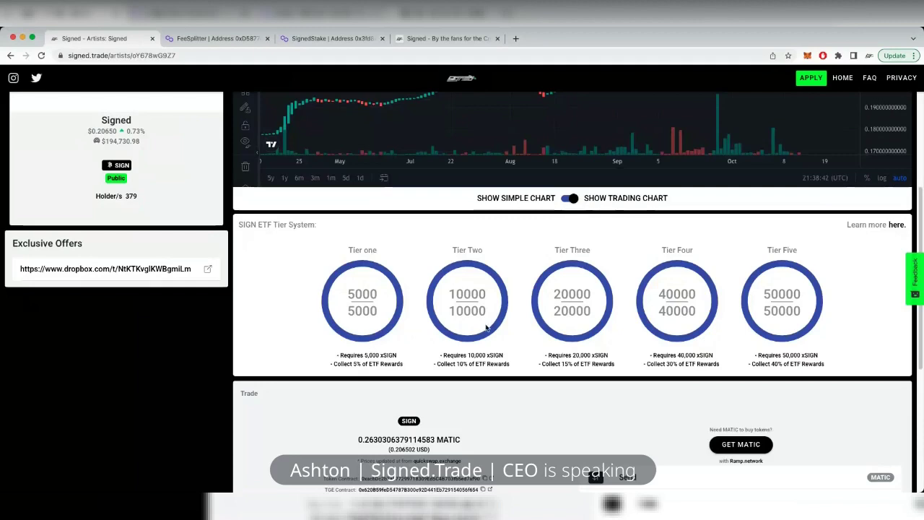
scroll(487, 326, "down", 3)
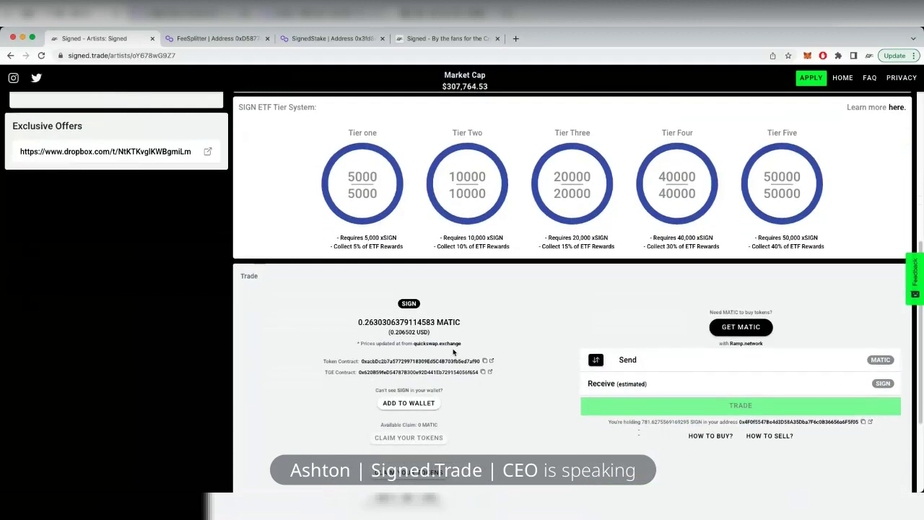
Step: Switch to the FeeSplitter contract on Polygonscan and inspect its ERC-20 token holdings and write functions
left_click(209, 38)
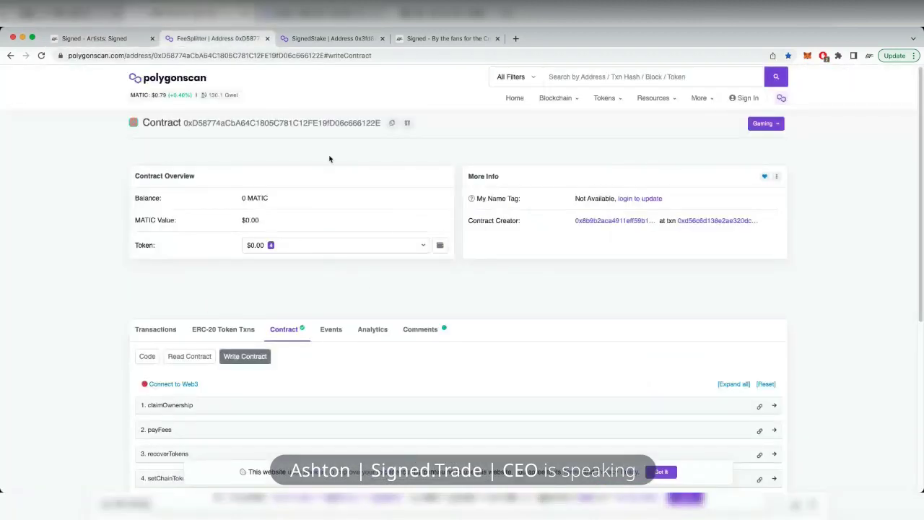
left_click(305, 244)
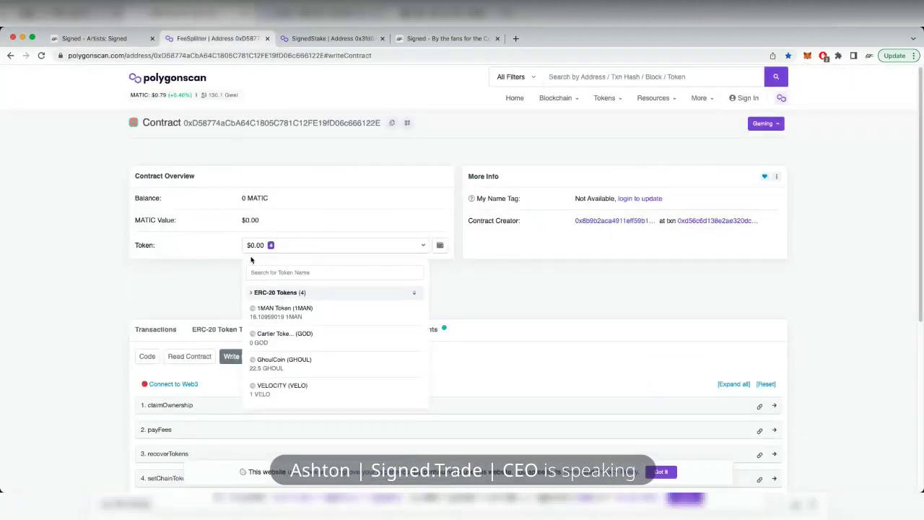
scroll(302, 347, "down", 2)
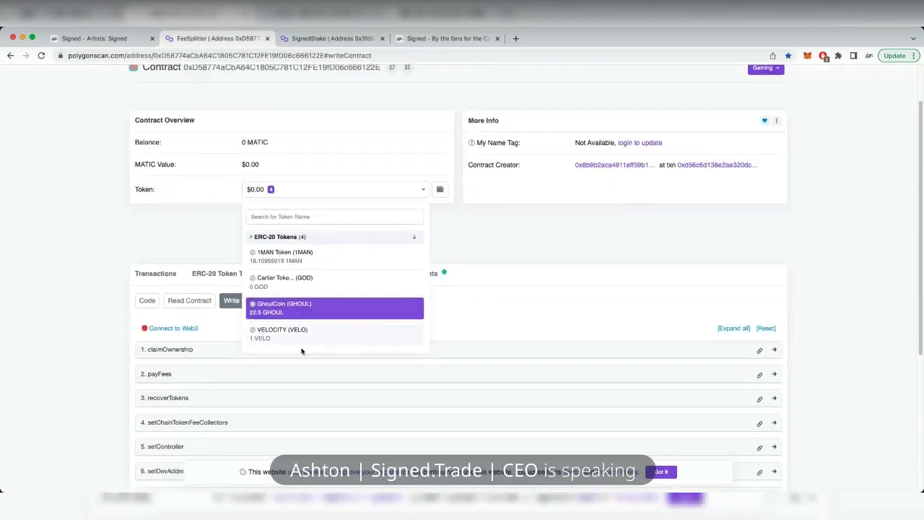
scroll(434, 372, "down", 1)
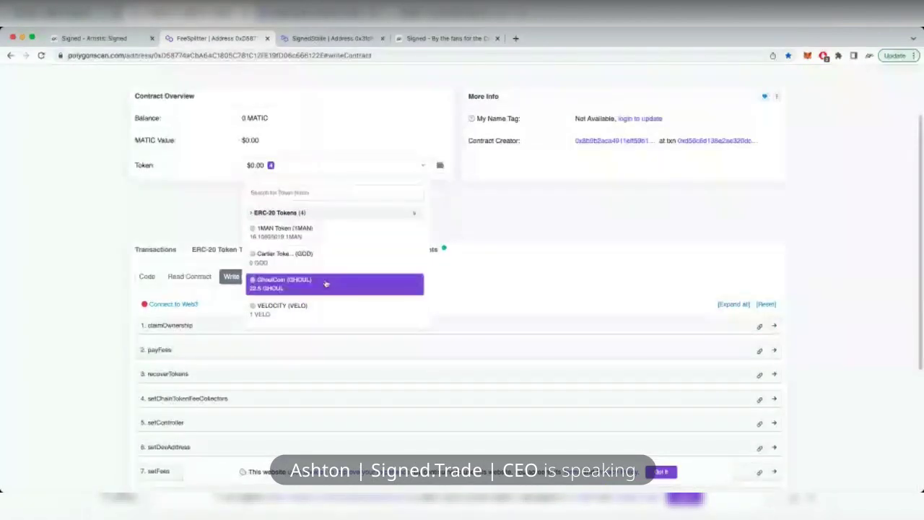
left_click(169, 209)
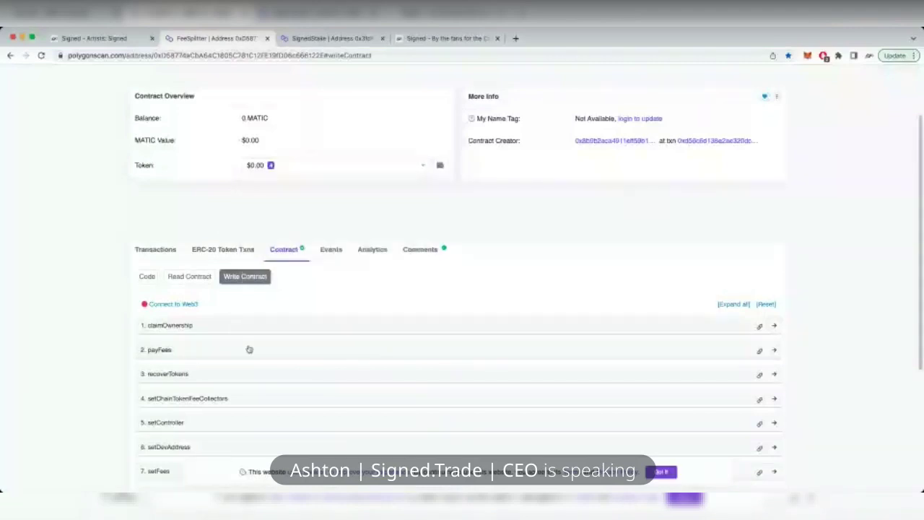
Step: Switch to the SignedStake contract and look through its full list of ERC-20 token holdings
left_click(334, 39)
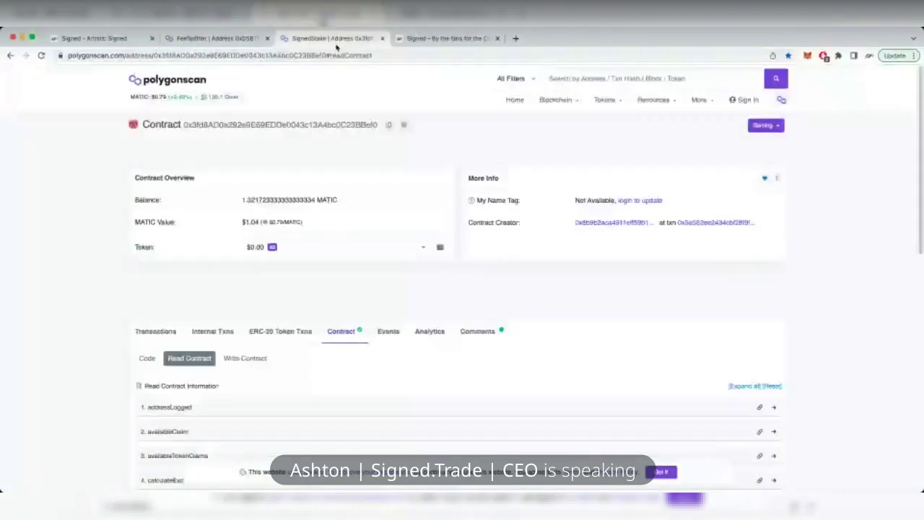
left_click(332, 247)
scroll(322, 341, "down", 5)
scroll(321, 341, "down", 3)
scroll(321, 341, "down", 3)
scroll(321, 340, "down", 6)
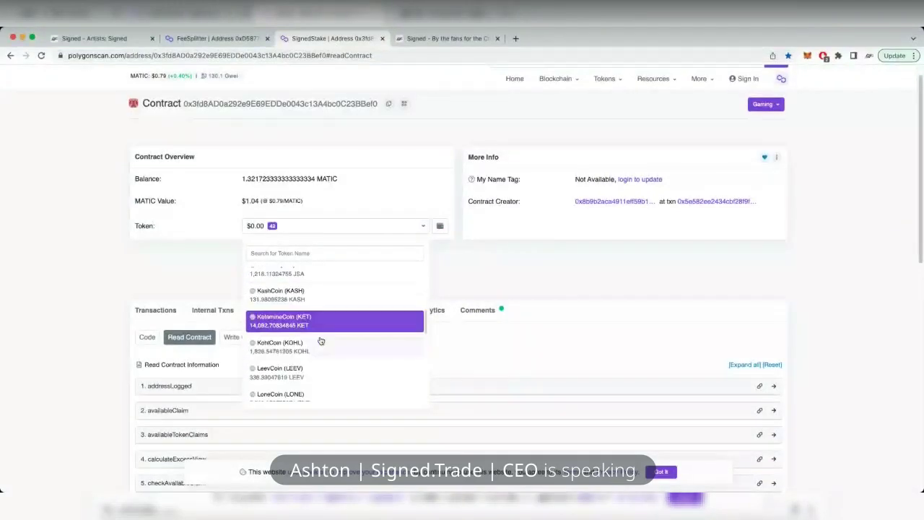
scroll(326, 344, "down", 7)
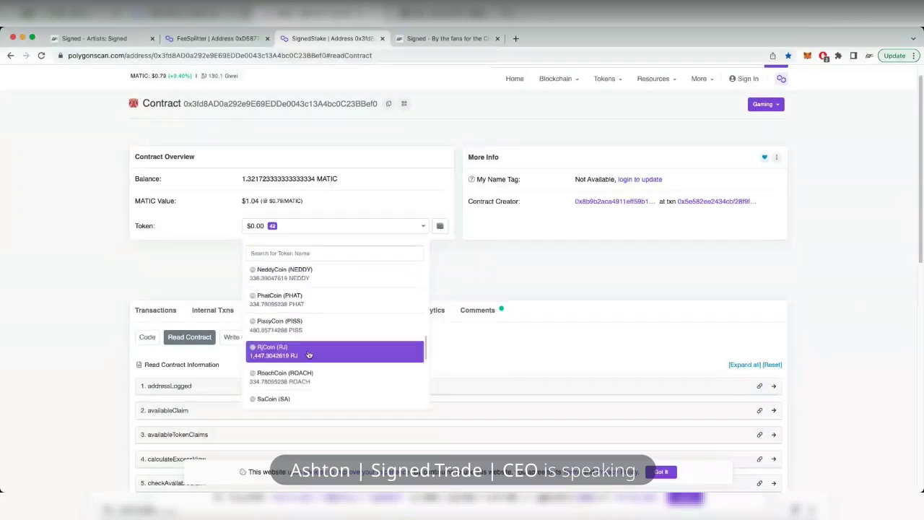
scroll(328, 353, "down", 8)
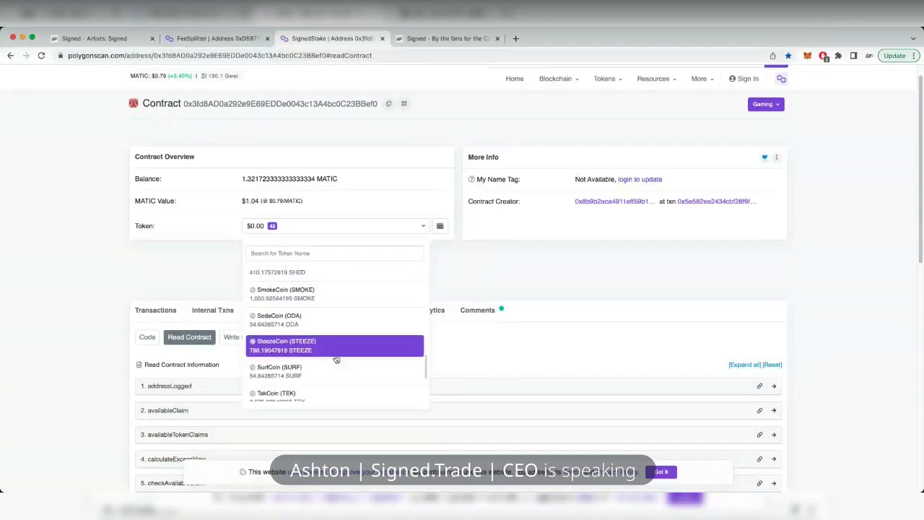
scroll(332, 353, "down", 2)
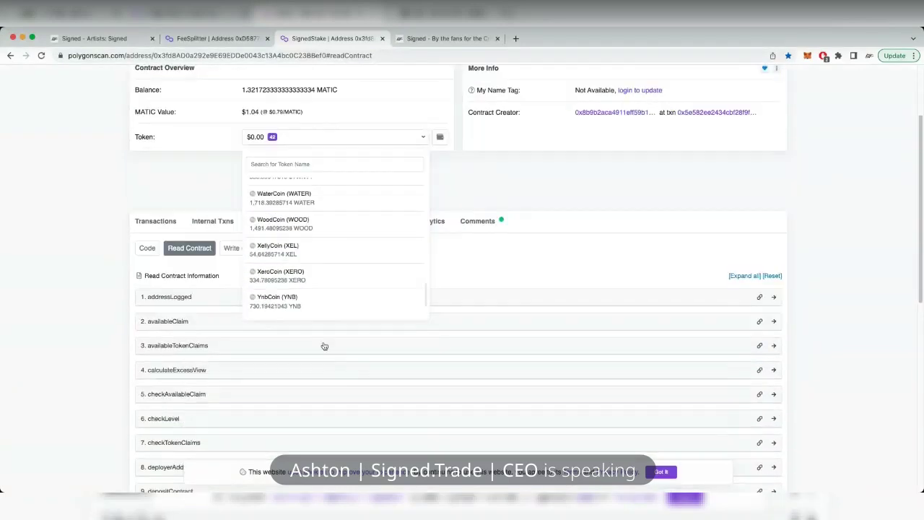
scroll(278, 354, "up", 10)
scroll(281, 348, "up", 10)
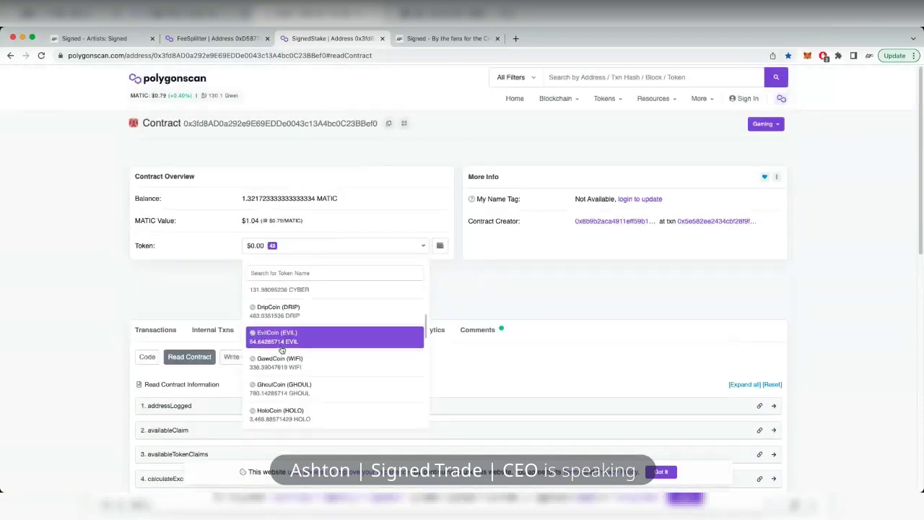
left_click(295, 249)
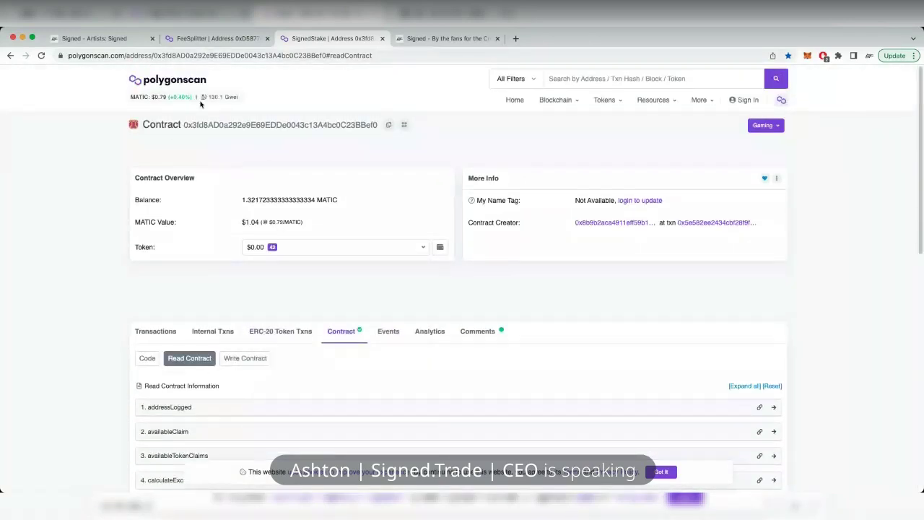
Step: Compare the SignedStake contract's token holdings with the ETF tier requirements and reward shares on the SIGN token page
left_click(104, 40)
left_click(329, 39)
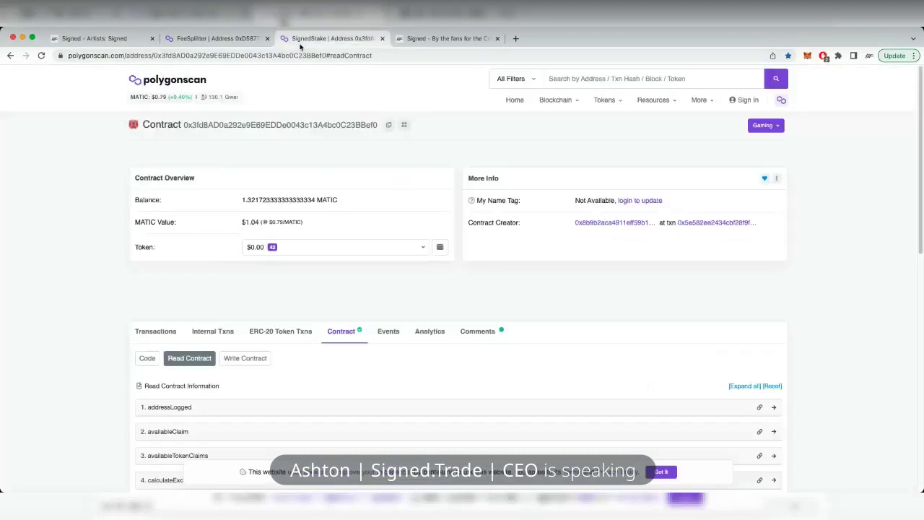
left_click(303, 249)
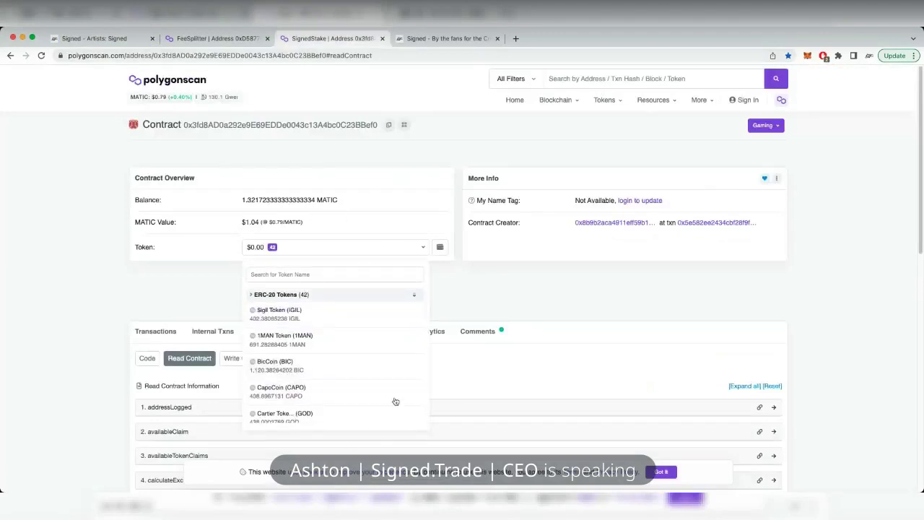
left_click(90, 39)
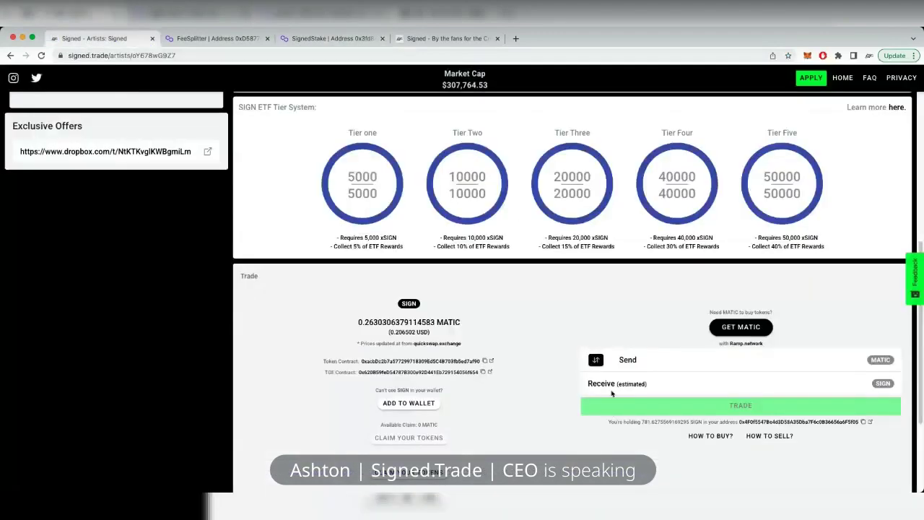
scroll(706, 351, "up", 2)
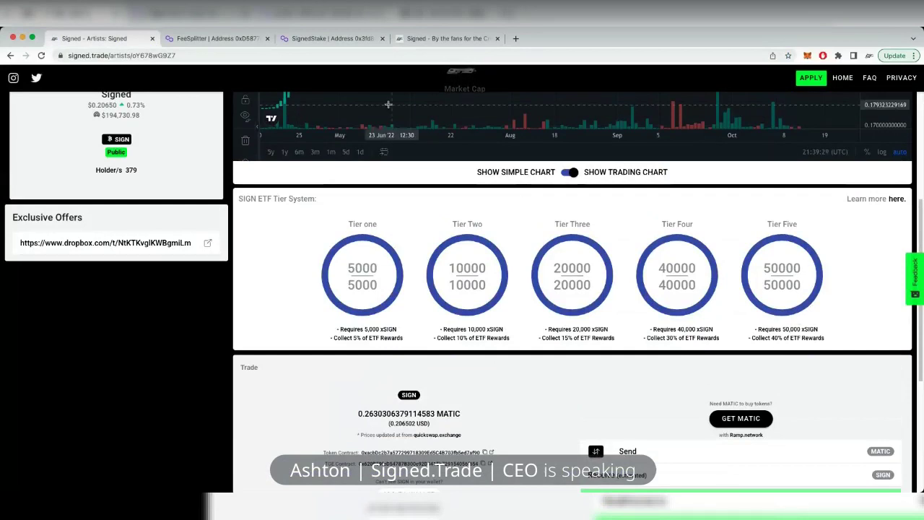
left_click(328, 39)
left_click(285, 254)
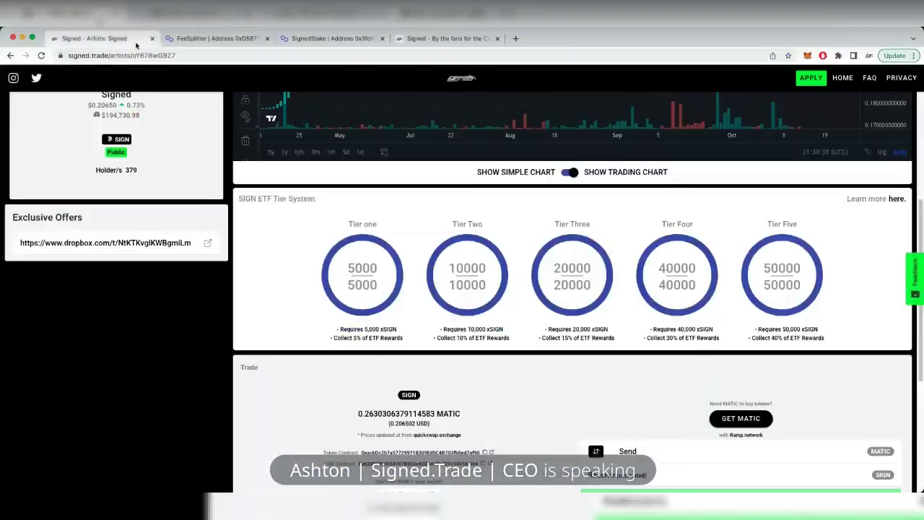
left_click(100, 38)
scroll(585, 352, "up", 5)
scroll(628, 397, "down", 5)
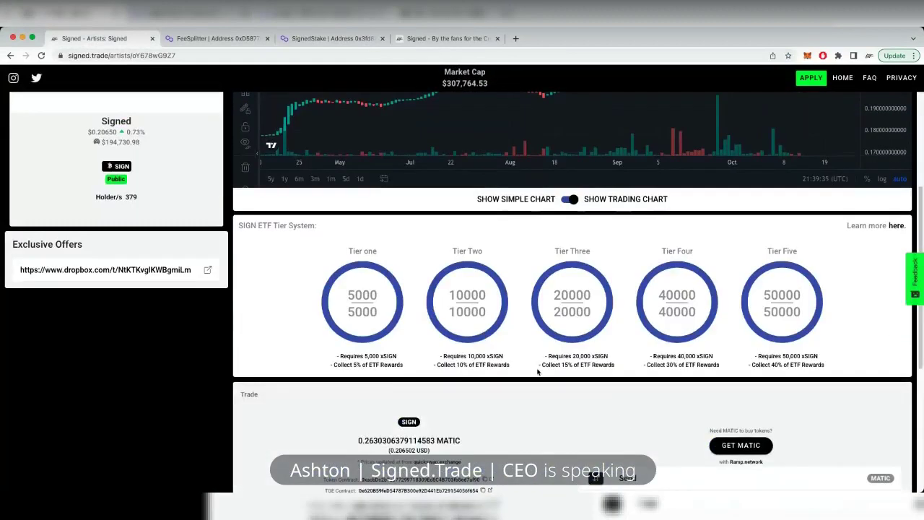
Step: Claim the artist tokens from the SIGN page's Trade section and open the claim transaction on Polygonscan
scroll(537, 372, "down", 3)
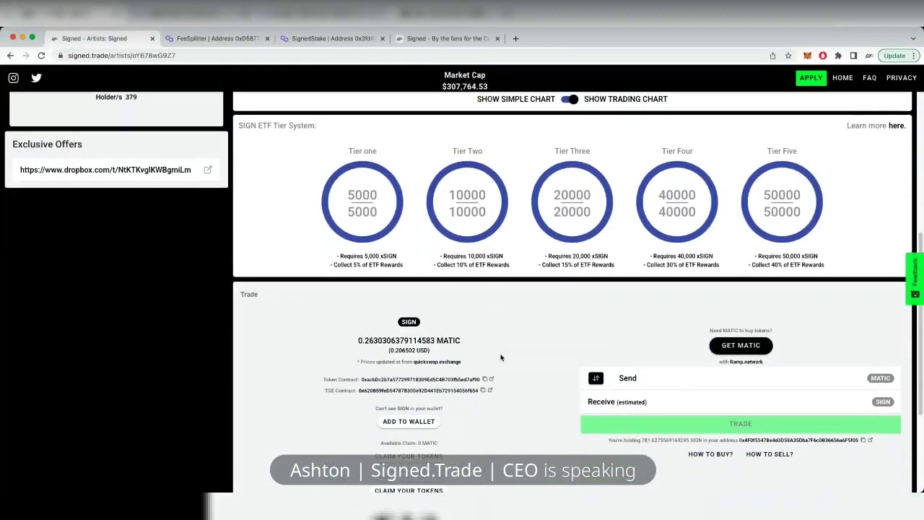
scroll(500, 357, "down", 1)
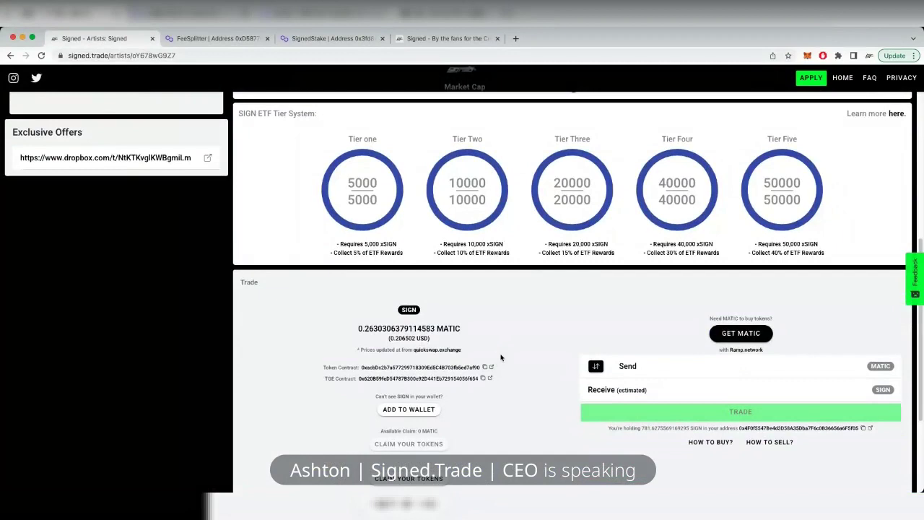
scroll(493, 362, "down", 1)
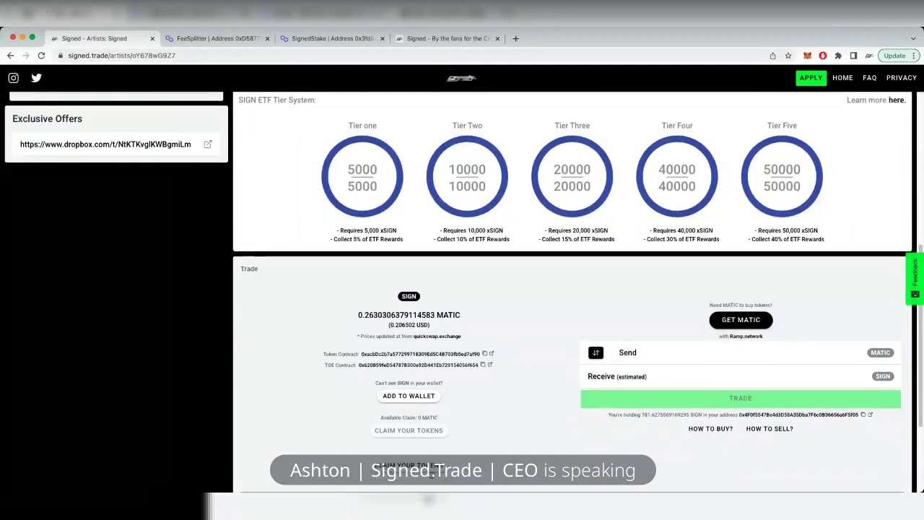
left_click(418, 468)
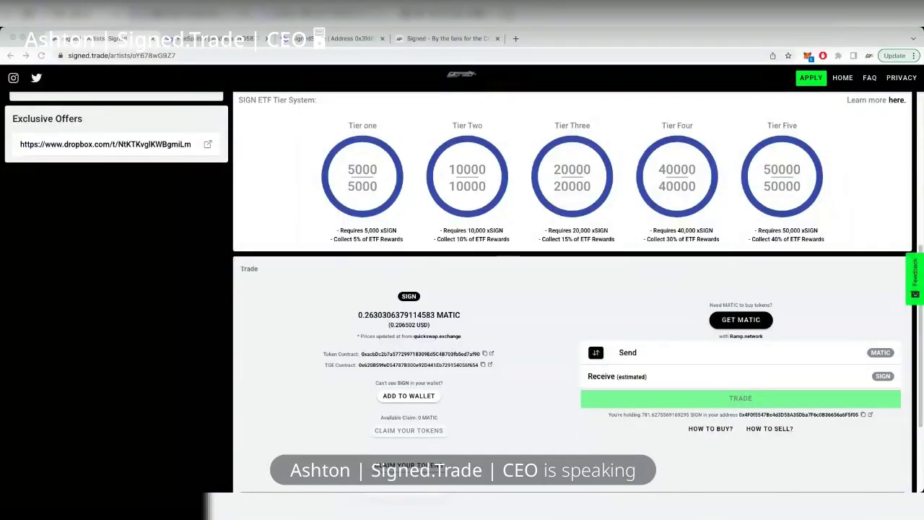
left_click(814, 236)
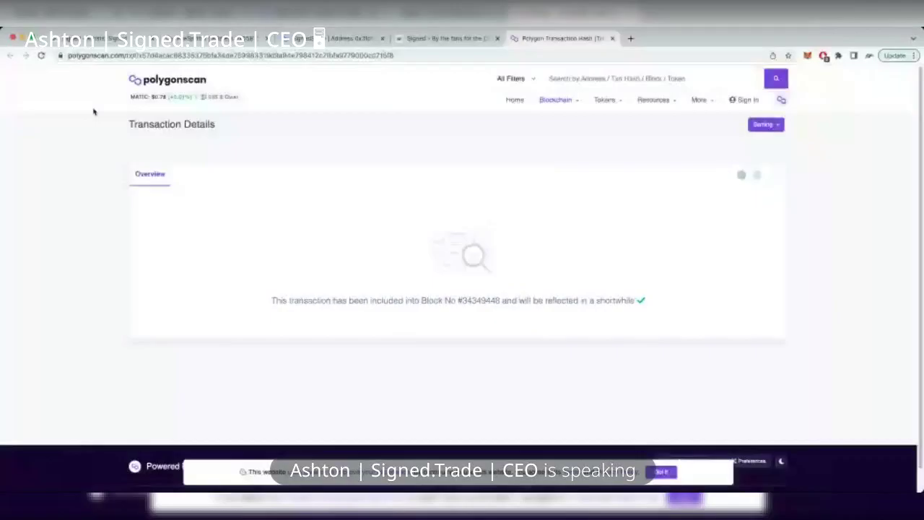
Step: Refresh the claim transaction's details and review the list of tokens transferred
left_click(41, 56)
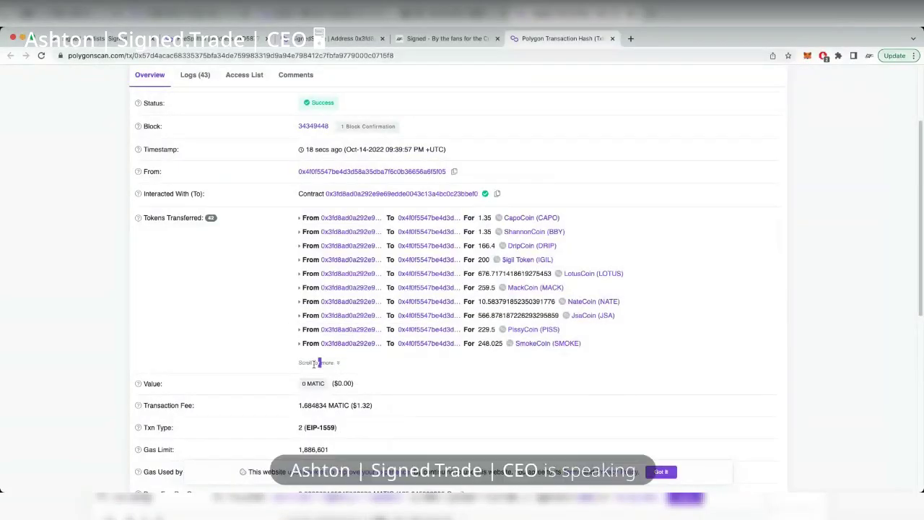
scroll(658, 320, "down", 5)
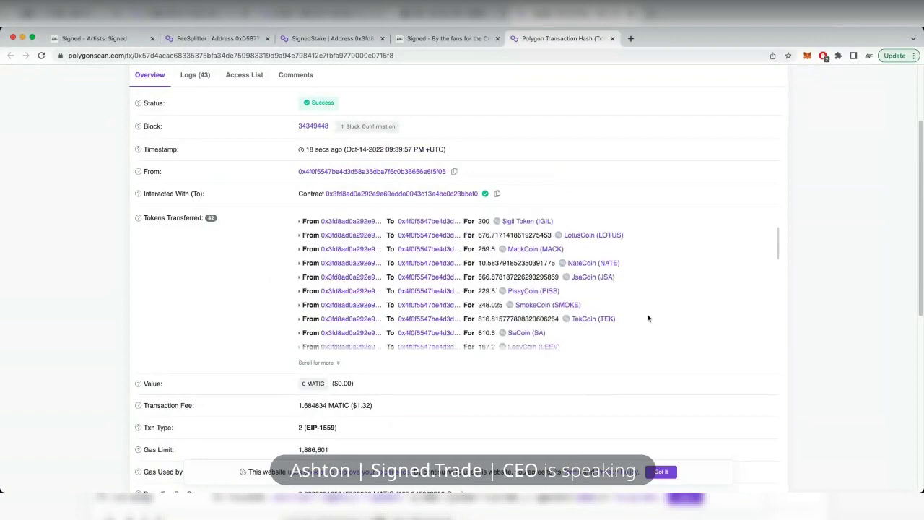
scroll(647, 318, "down", 5)
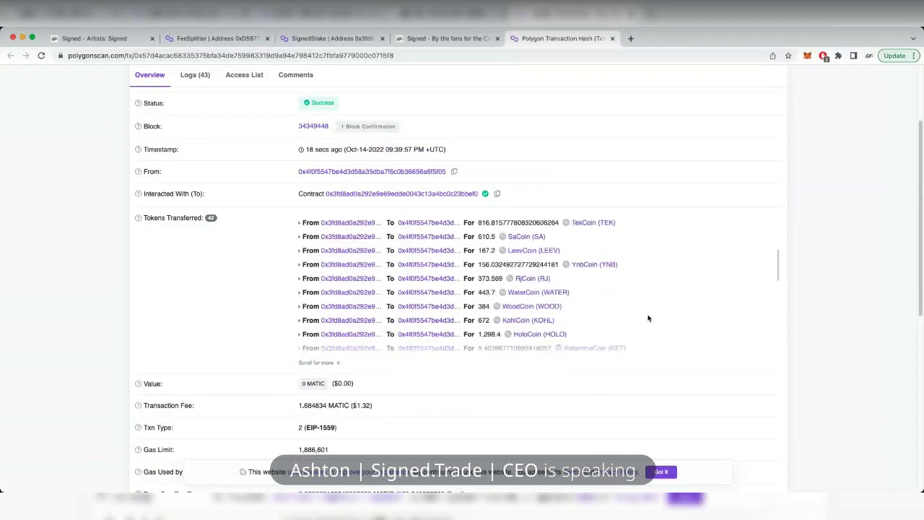